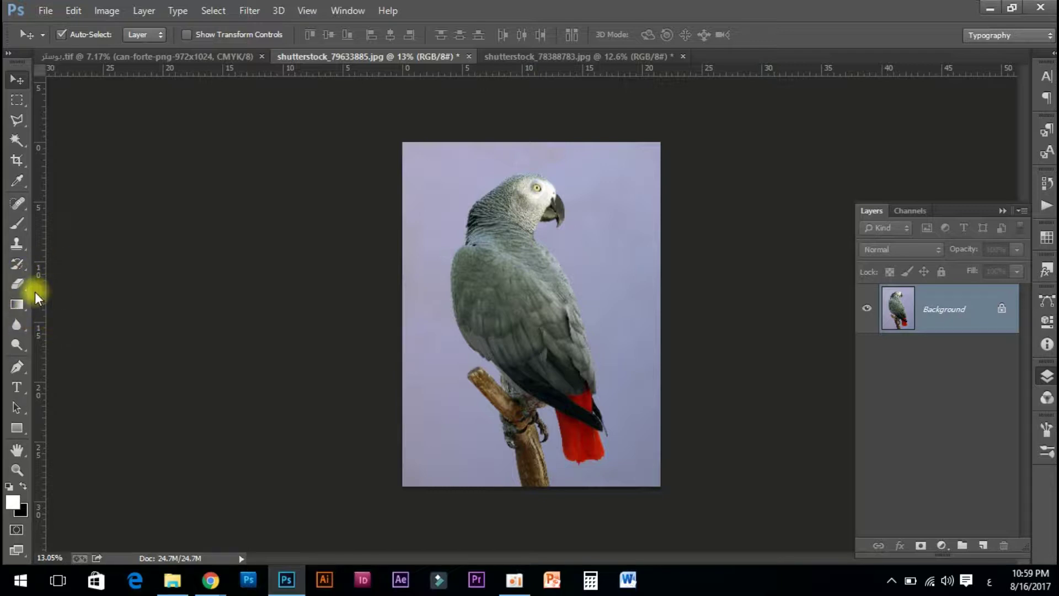
Step: Try Eraser strokes on the locked Background, which paint black and white, and undo them
left_click(18, 286)
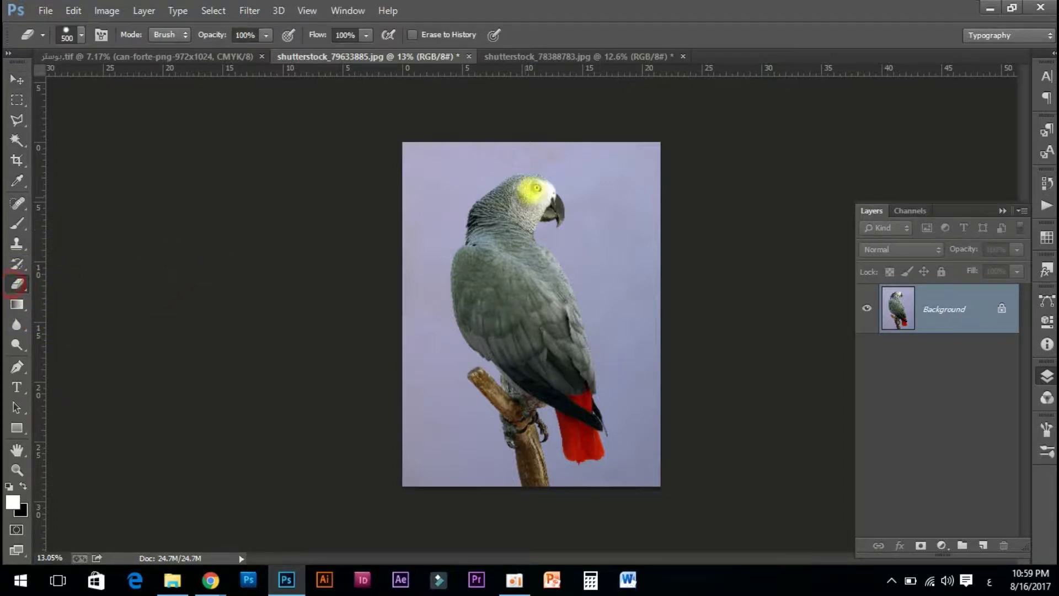
mouse_move(415, 210)
left_mouse_down()
mouse_move(440, 149)
mouse_move(397, 218)
mouse_move(423, 149)
mouse_move(418, 189)
left_mouse_up()
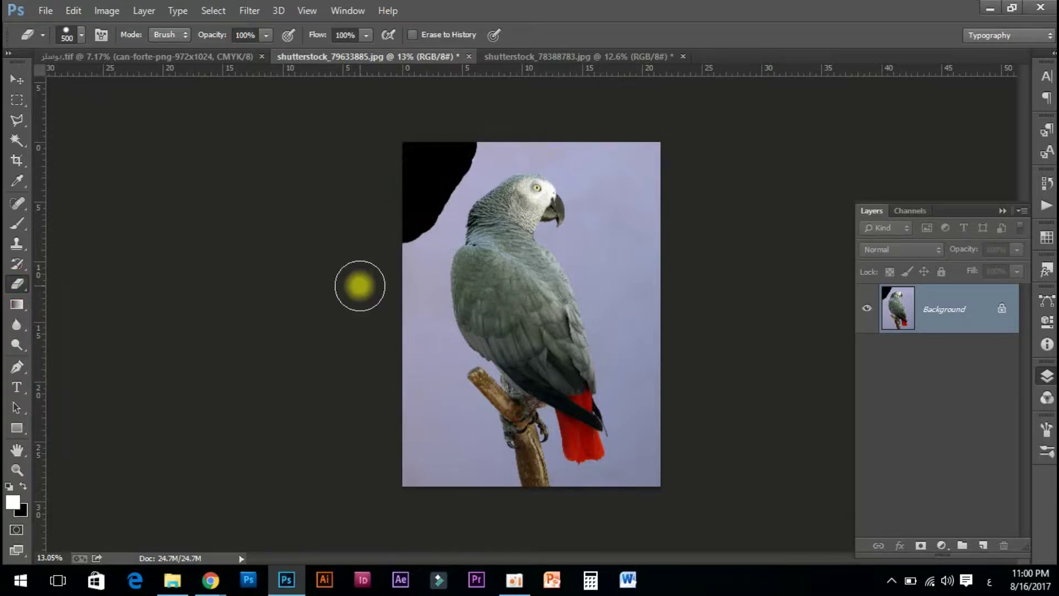
key("ctrl+z")
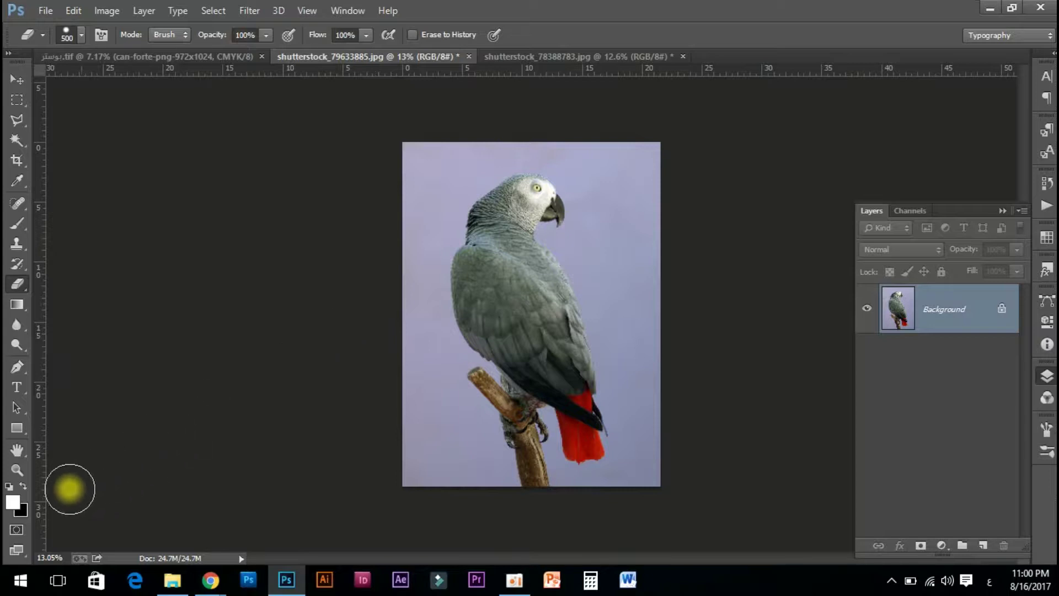
left_click(22, 485)
mouse_move(381, 202)
left_mouse_down()
mouse_move(438, 122)
mouse_move(452, 157)
left_mouse_up()
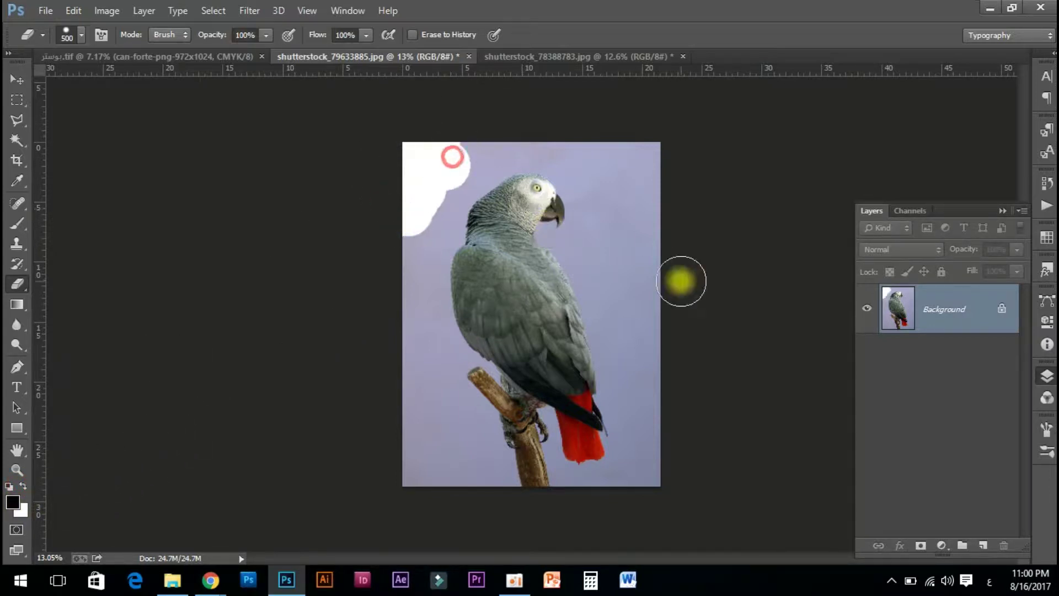
key("z")
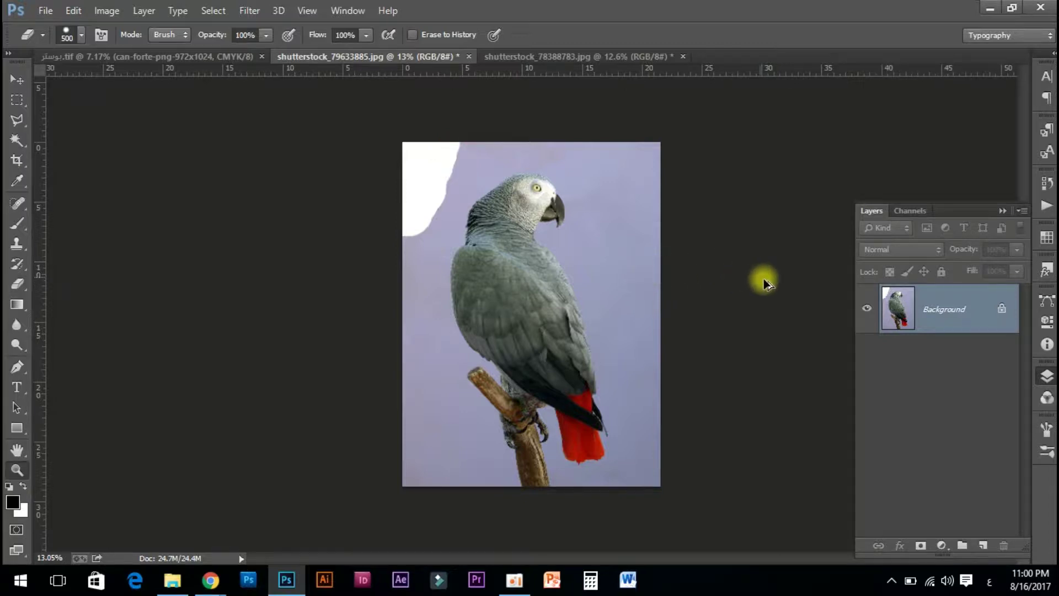
key("ctrl+z")
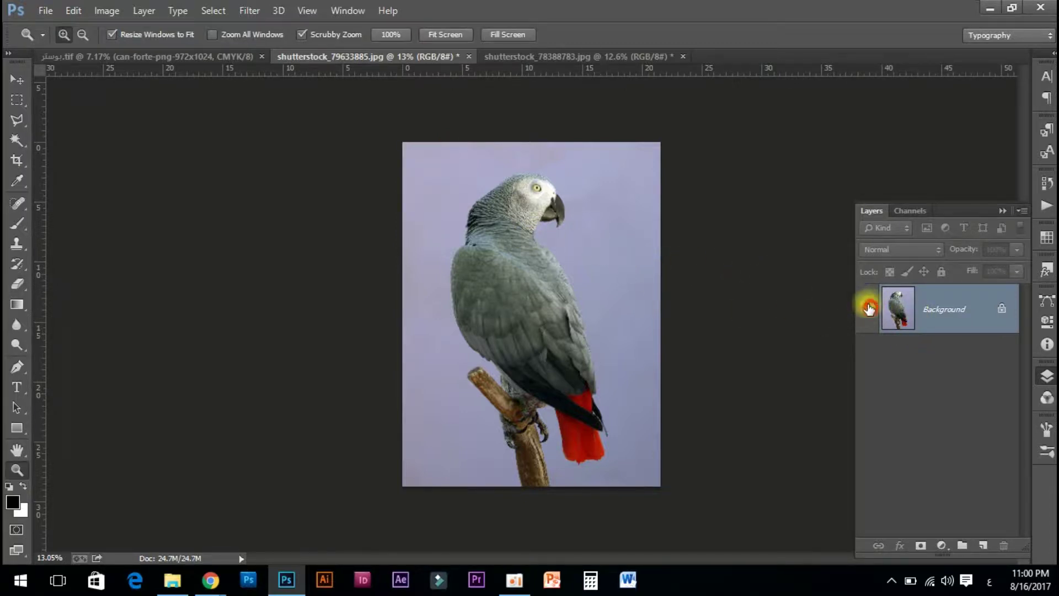
Step: Convert the Background to Layer 0, erase the top-left and top strip, then revert
double_click(973, 327)
key("Return")
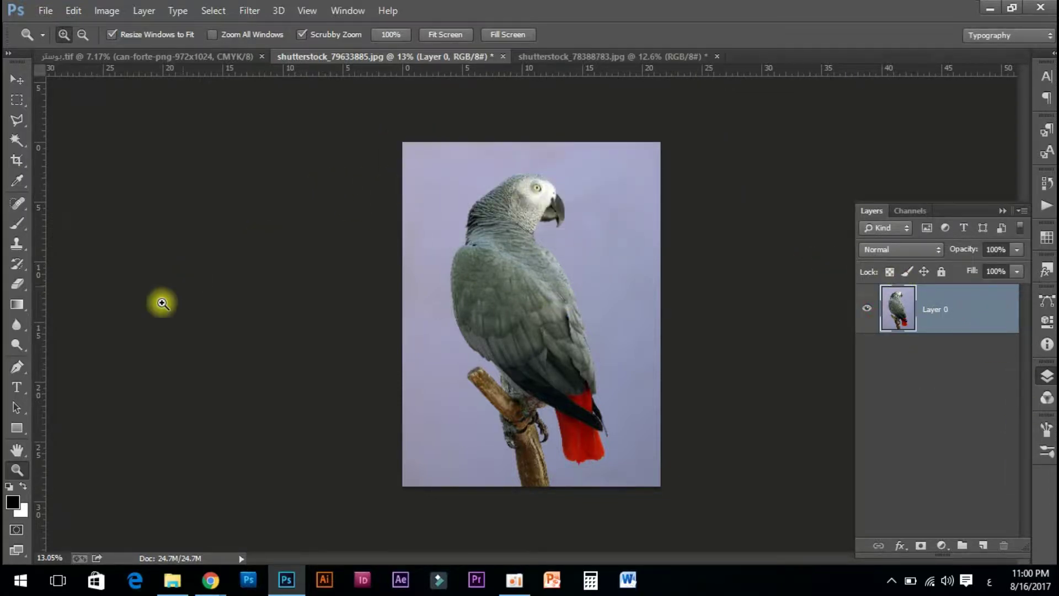
left_click(17, 284)
left_click_drag(449, 190, 442, 166)
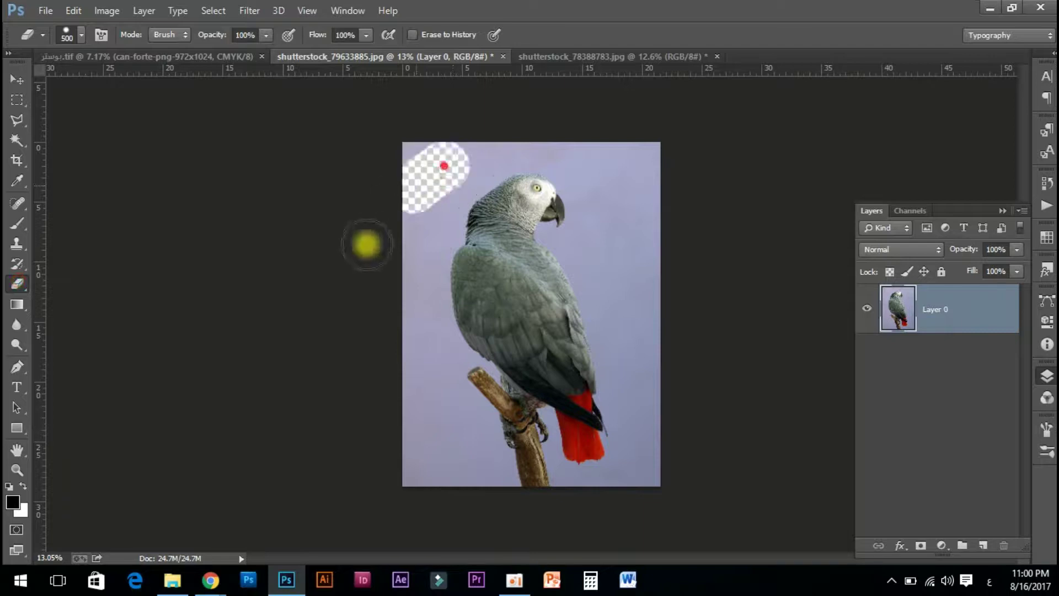
left_click_drag(495, 133, 630, 230)
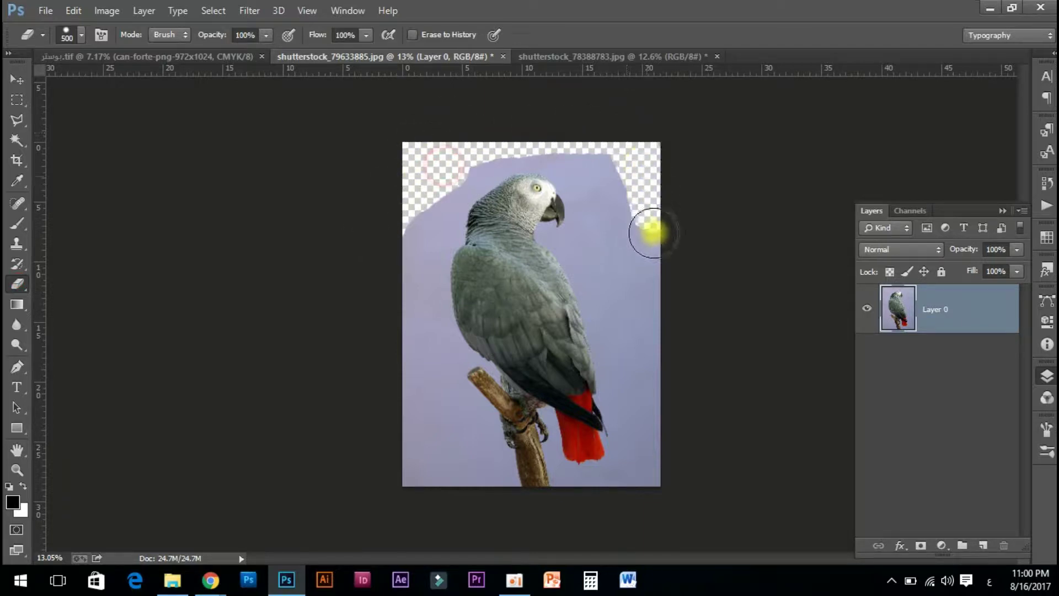
left_click_drag(598, 164, 508, 150)
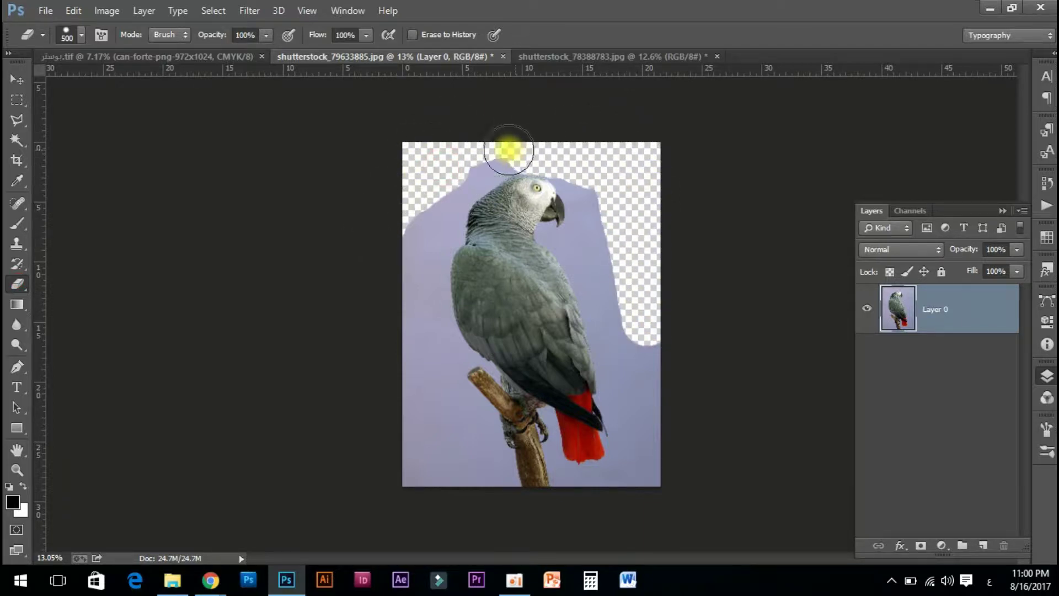
key("ctrl+alt+z")
key("ctrl+alt+z")
key("ctrl+alt+z")
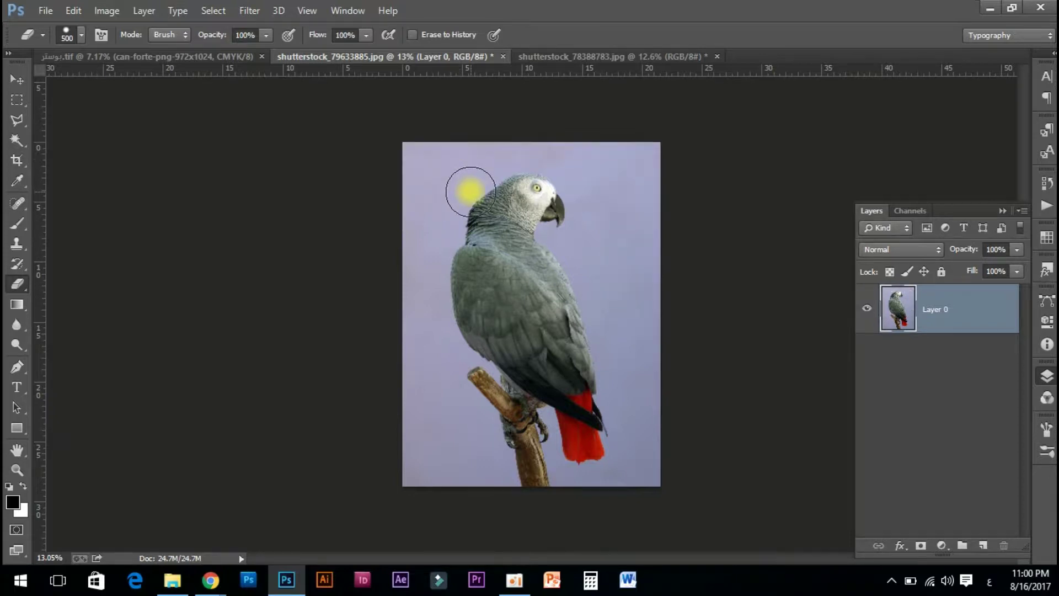
Step: Erase the top-left background to transparency again, then undo it
scroll(469, 188, "up", 2)
scroll(468, 186, "up", 3)
scroll(468, 187, "down", 1)
scroll(468, 177, "down", 1)
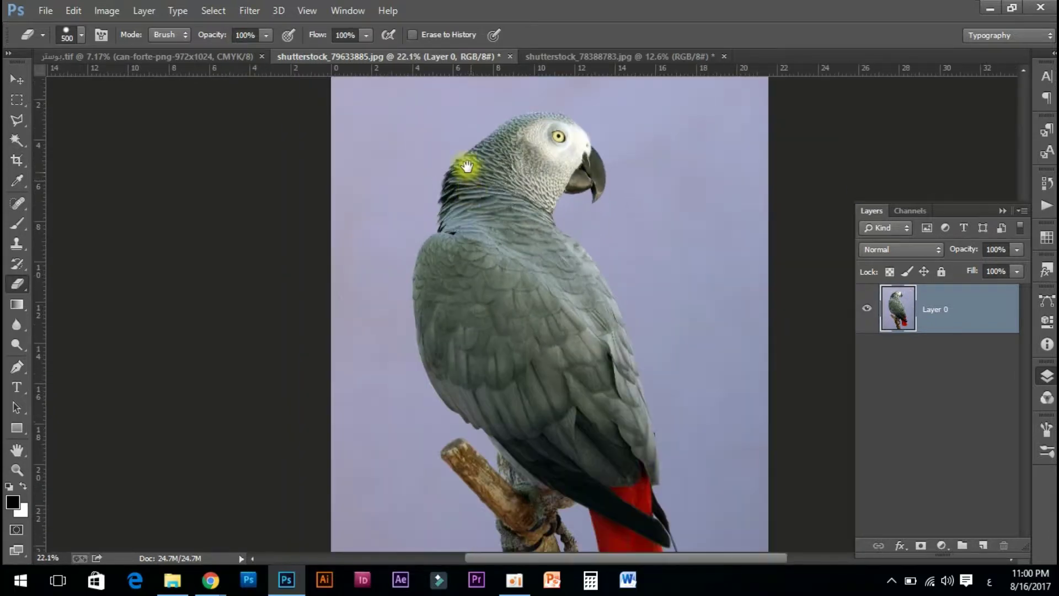
scroll(445, 202, "up", 1)
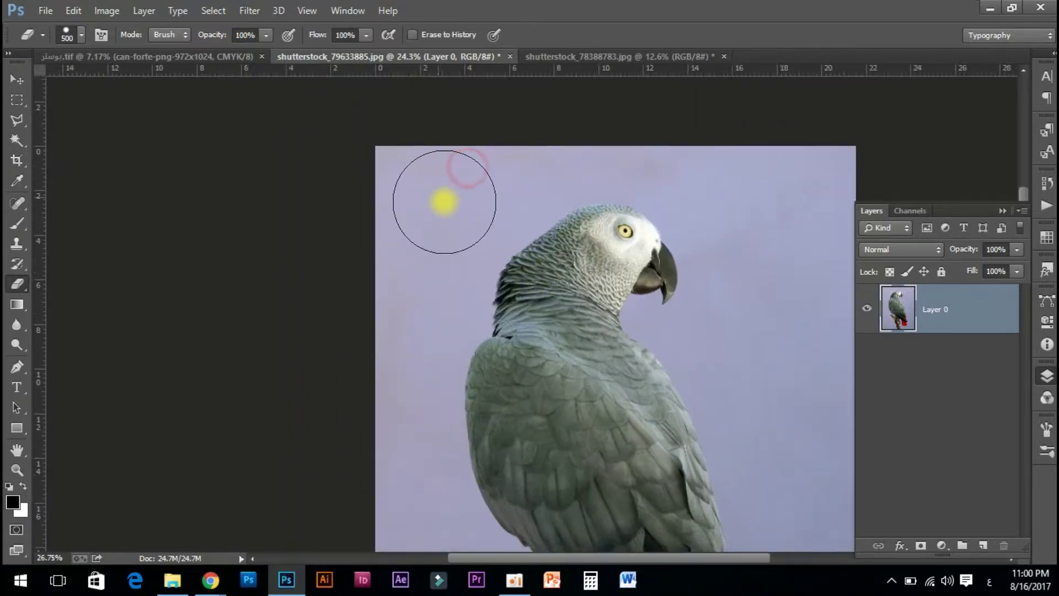
scroll(444, 202, "up", 1)
mouse_move(425, 161)
left_mouse_down()
mouse_move(383, 193)
mouse_move(412, 206)
mouse_move(520, 159)
mouse_move(404, 236)
mouse_move(386, 322)
mouse_move(489, 123)
mouse_move(527, 125)
left_mouse_up()
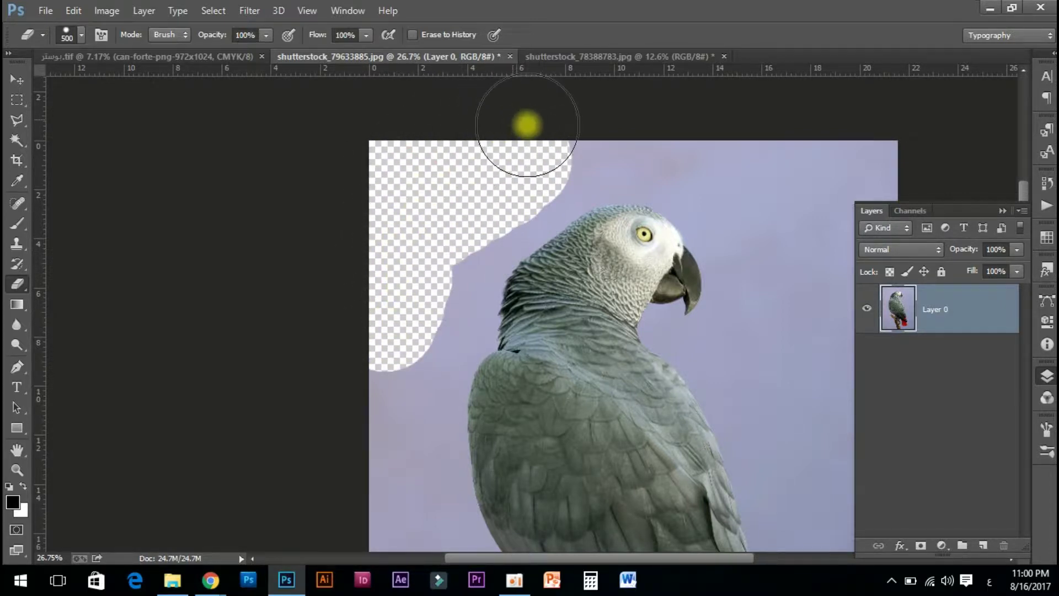
key("ctrl+z")
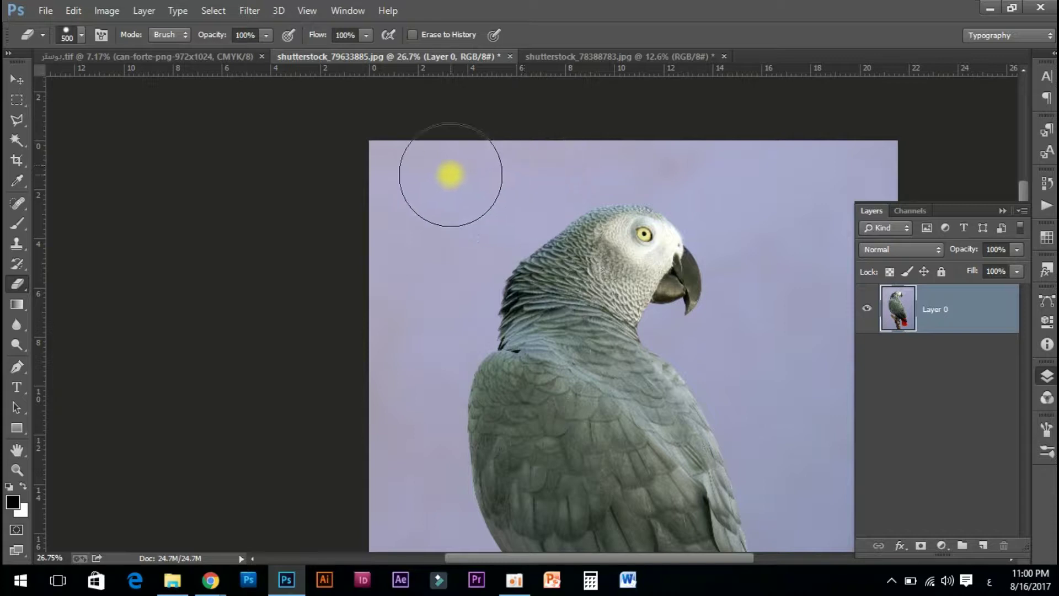
Step: Erase the top and right background with a soft round brush, then undo and fit on screen
right_click(450, 175)
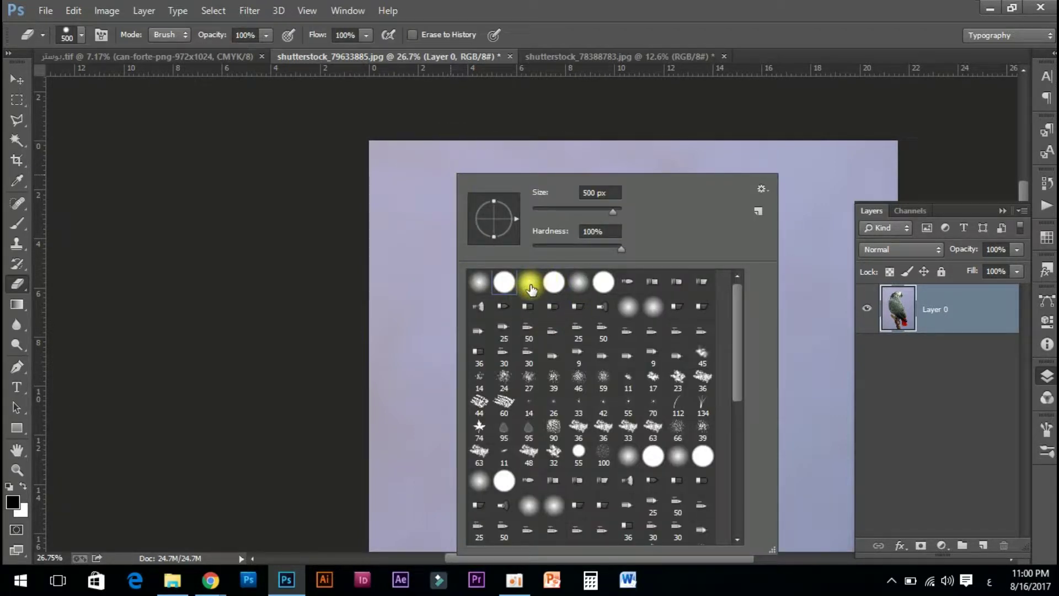
mouse_move(417, 211)
left_mouse_down()
mouse_move(416, 156)
mouse_move(371, 243)
mouse_move(560, 123)
mouse_move(473, 153)
mouse_move(768, 154)
mouse_move(673, 130)
mouse_move(862, 171)
mouse_move(801, 155)
left_mouse_up()
left_click_drag(662, 115, 430, 57)
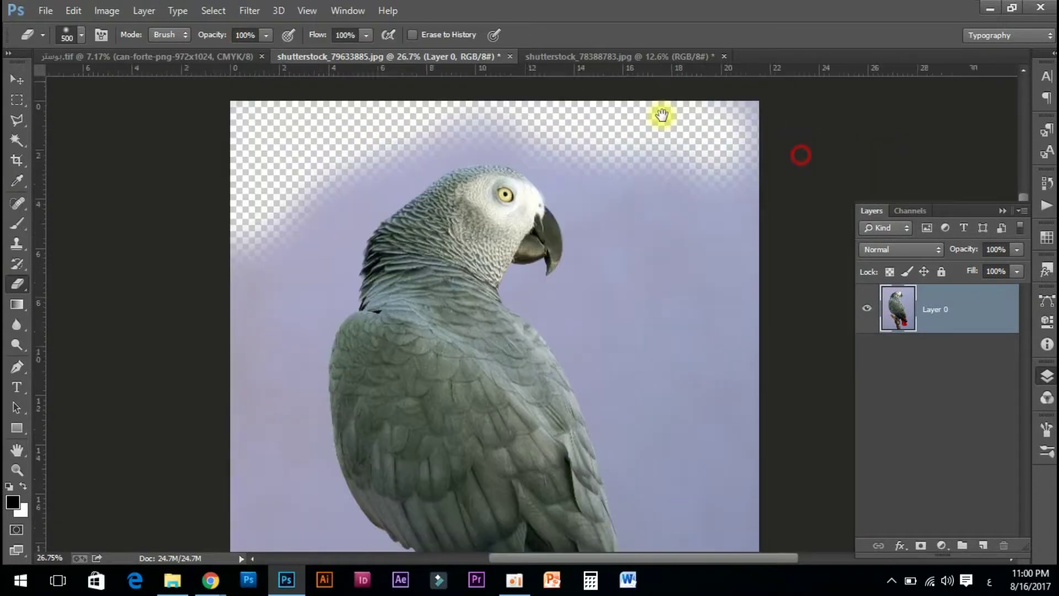
mouse_move(598, 101)
left_mouse_down()
mouse_move(634, 277)
mouse_move(624, 136)
left_mouse_up()
key("ctrl+alt+z")
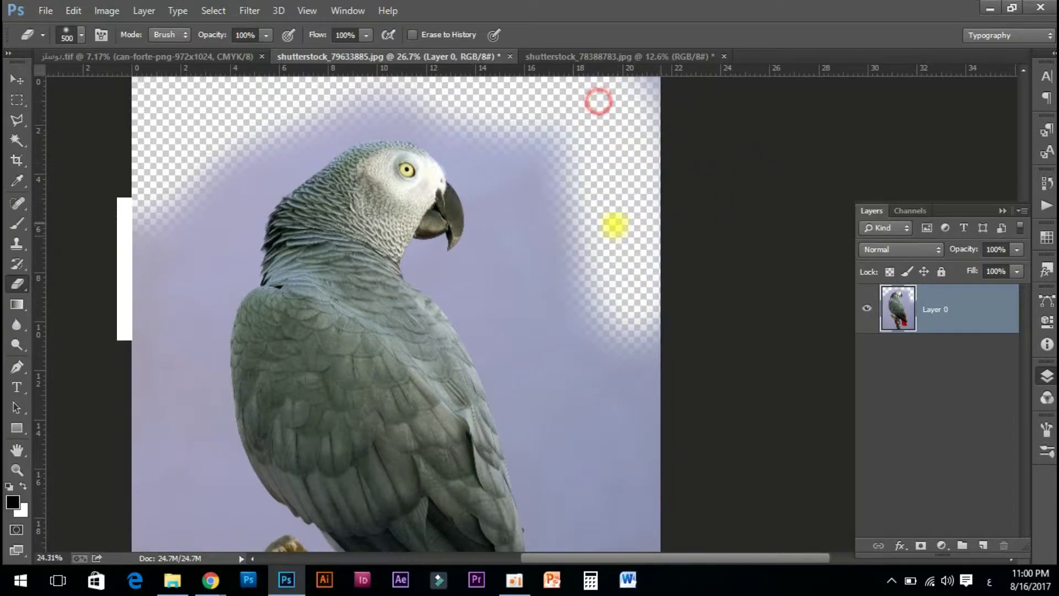
key("ctrl+0")
key("ctrl+alt+z")
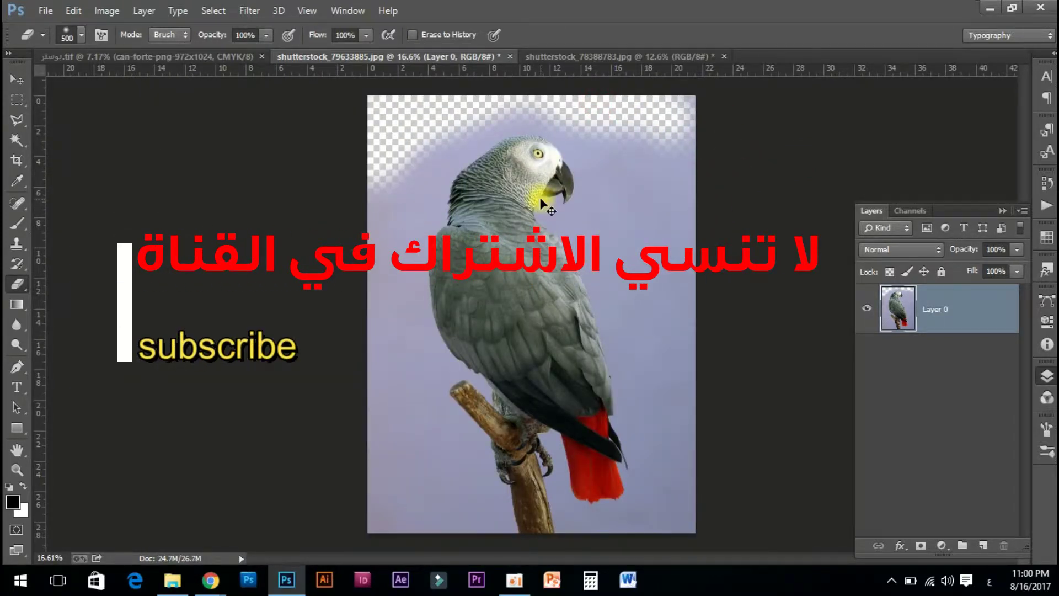
key("ctrl+alt+z")
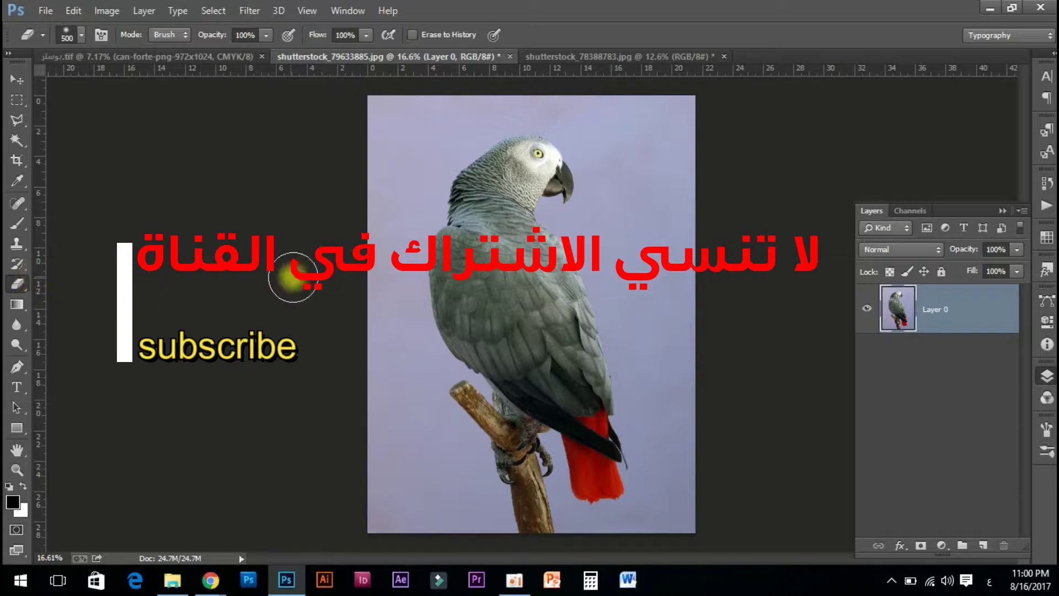
Step: Erase a swath across the parrot's head and body, then undo it
left_click(529, 142)
mouse_move(508, 172)
left_mouse_down()
mouse_move(558, 161)
mouse_move(456, 267)
mouse_move(515, 418)
mouse_move(481, 266)
left_mouse_up()
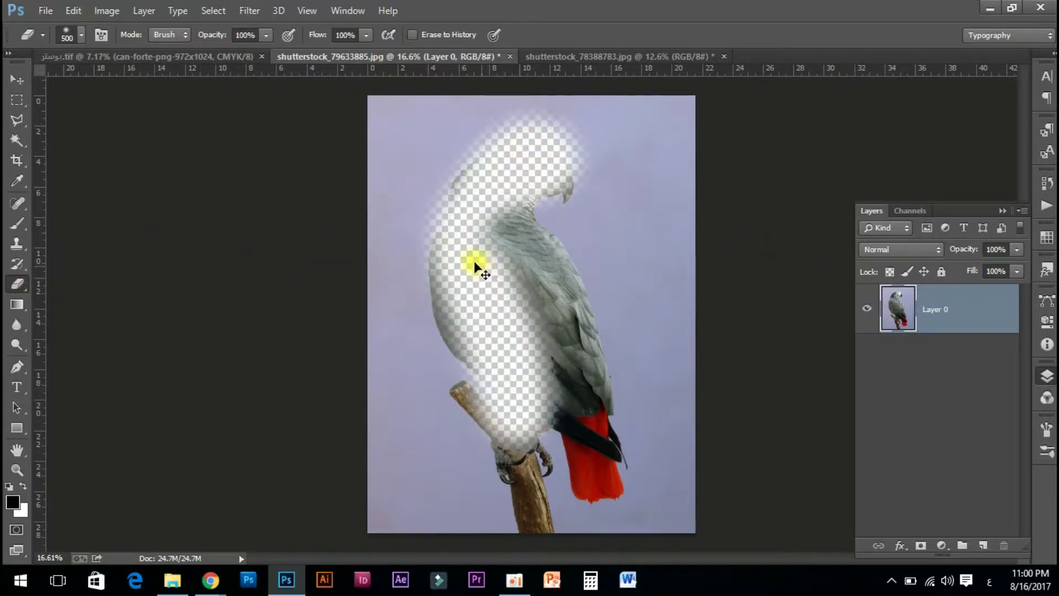
key("ctrl+alt+z")
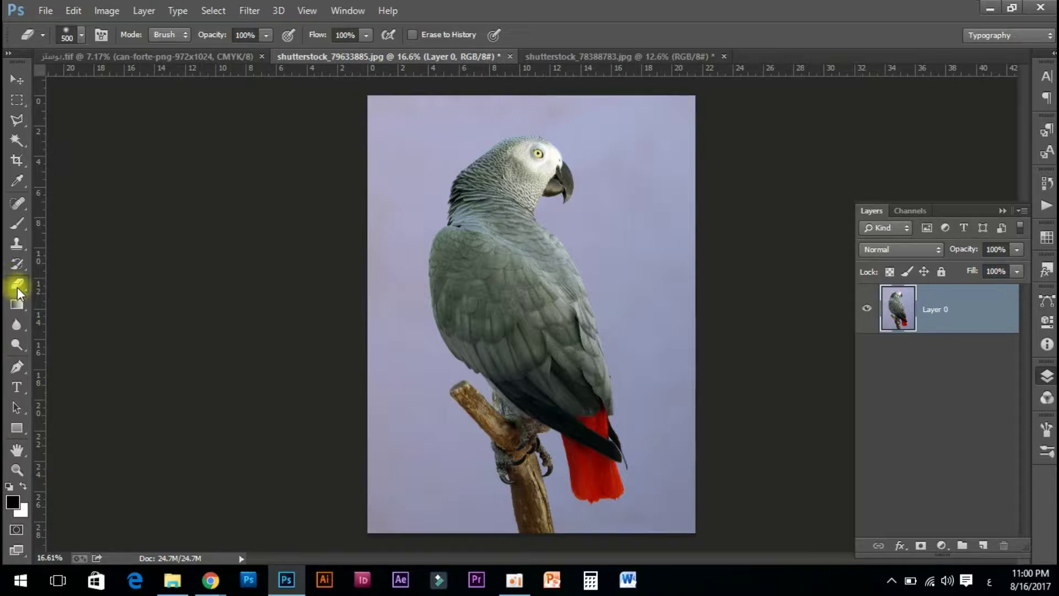
Step: Switch to the Background Eraser Tool
right_click(17, 287)
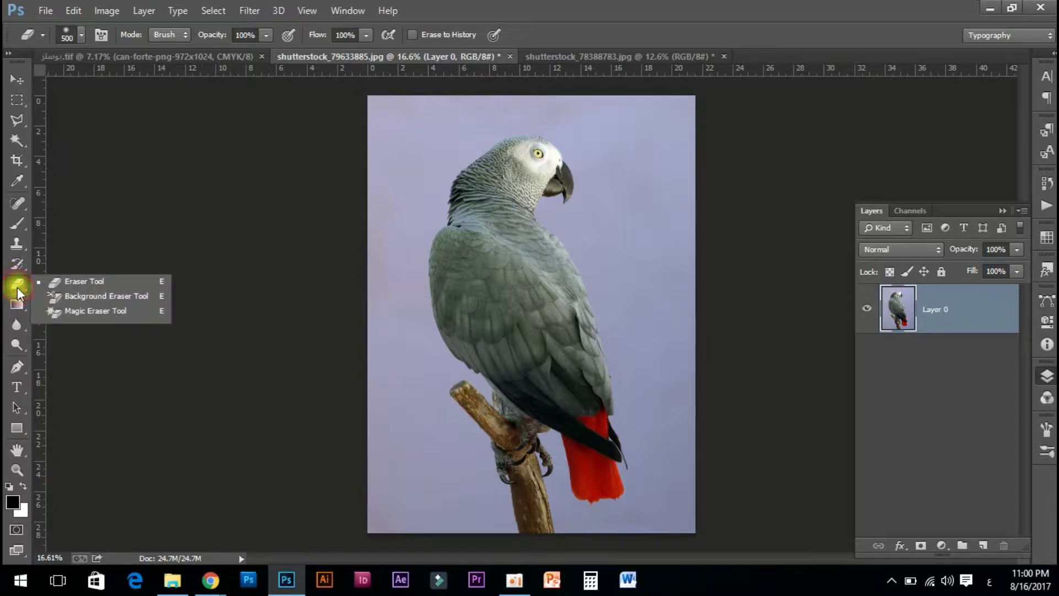
left_click(65, 296)
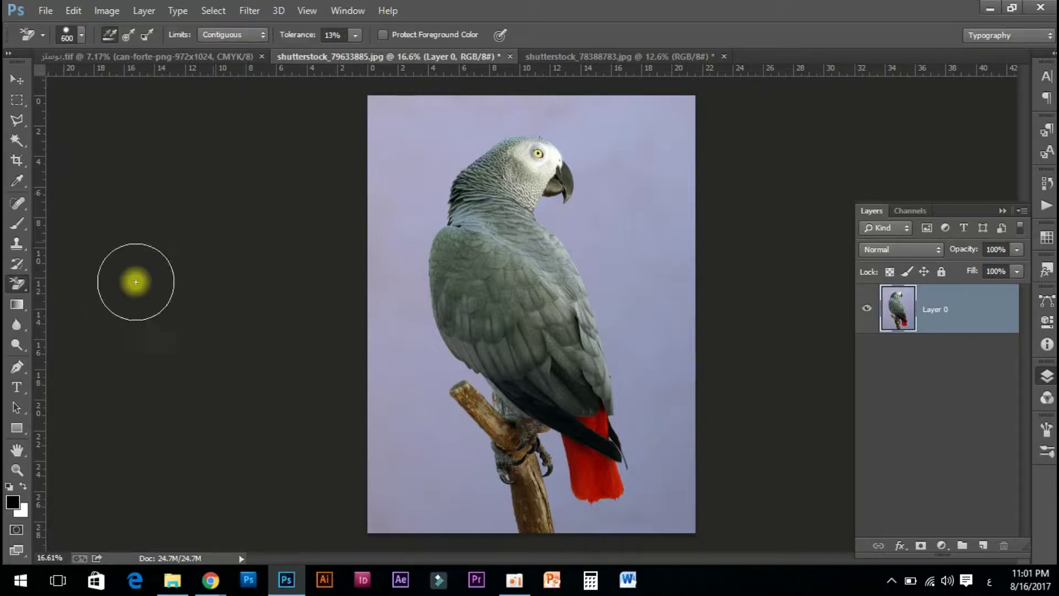
right_click(19, 285)
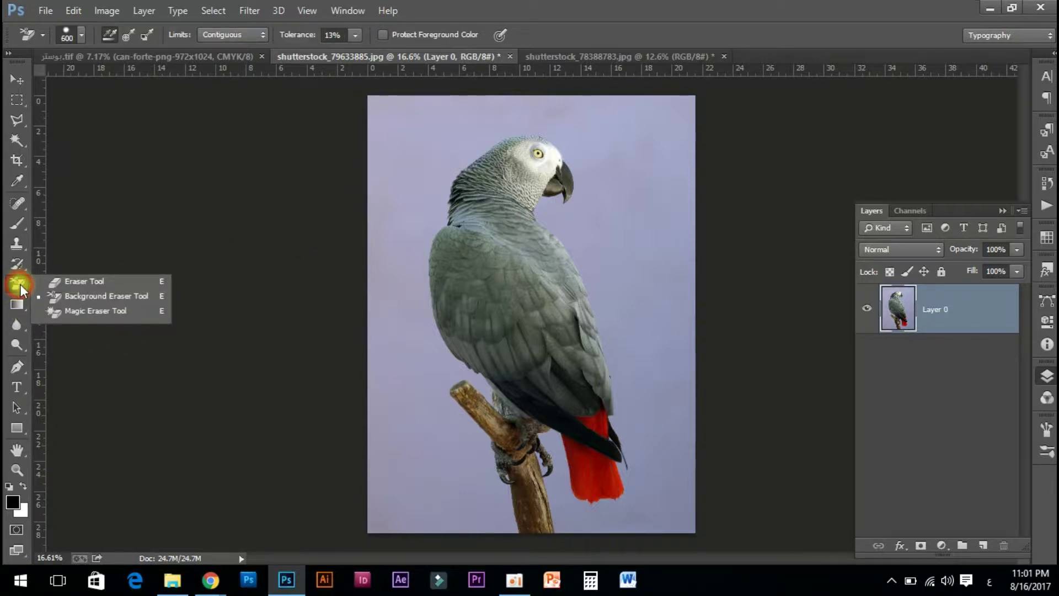
left_click(102, 293)
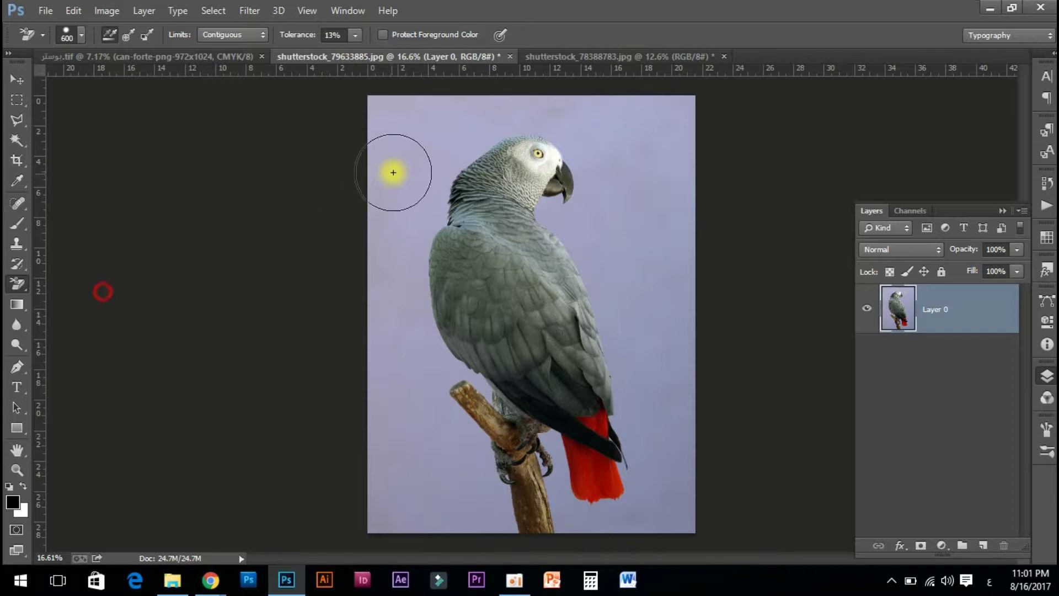
Step: Erase the lavender sky beside, above and right of the parrot's head
scroll(435, 149, "up", 3)
scroll(434, 149, "up", 1)
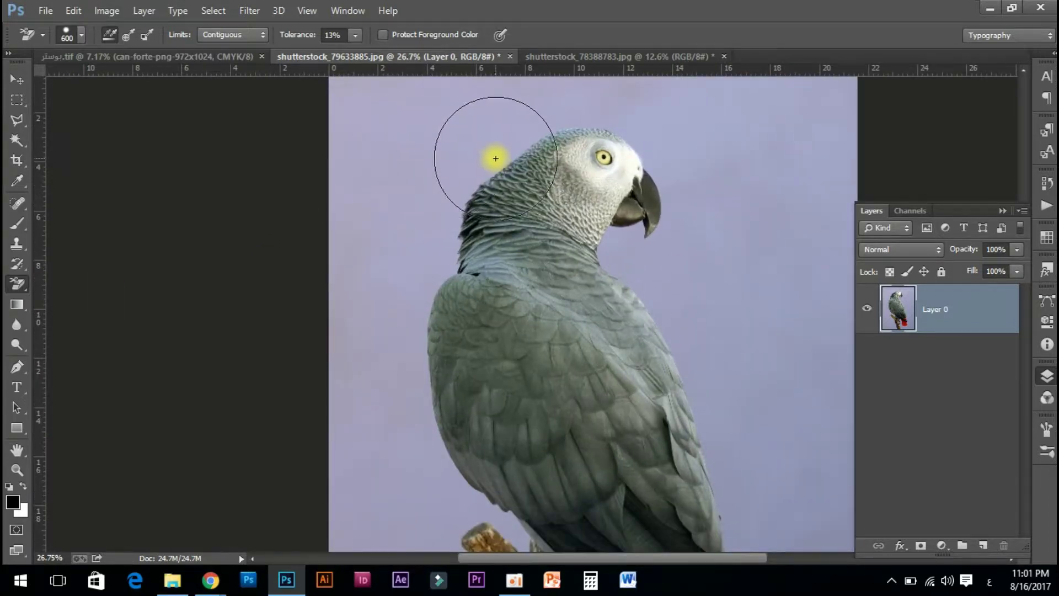
left_click(510, 147)
left_click(466, 183)
scroll(596, 126, "up", 1)
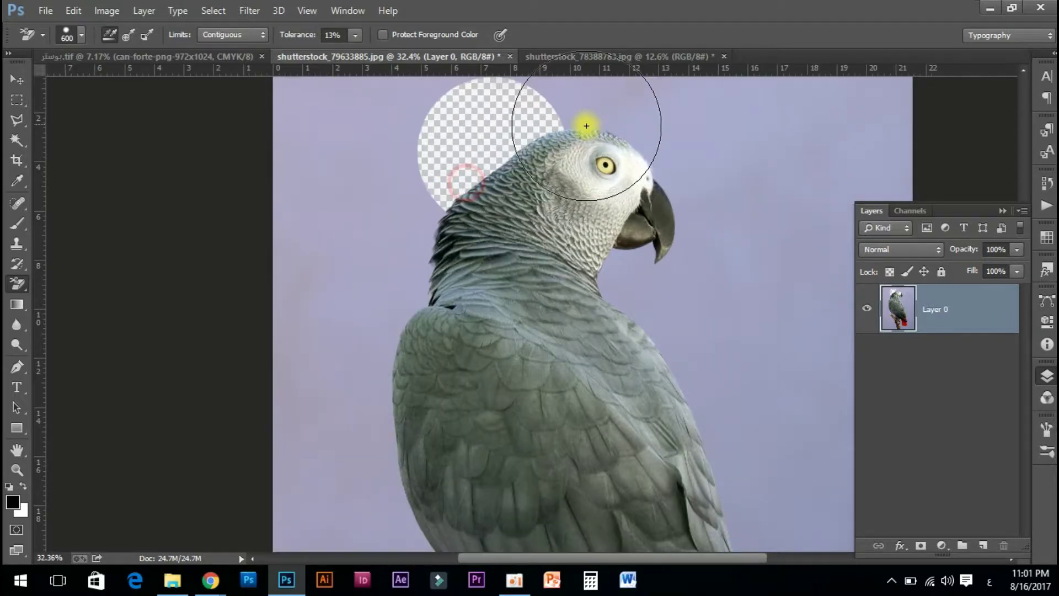
scroll(591, 123, "up", 2)
left_click_drag(577, 115, 579, 202)
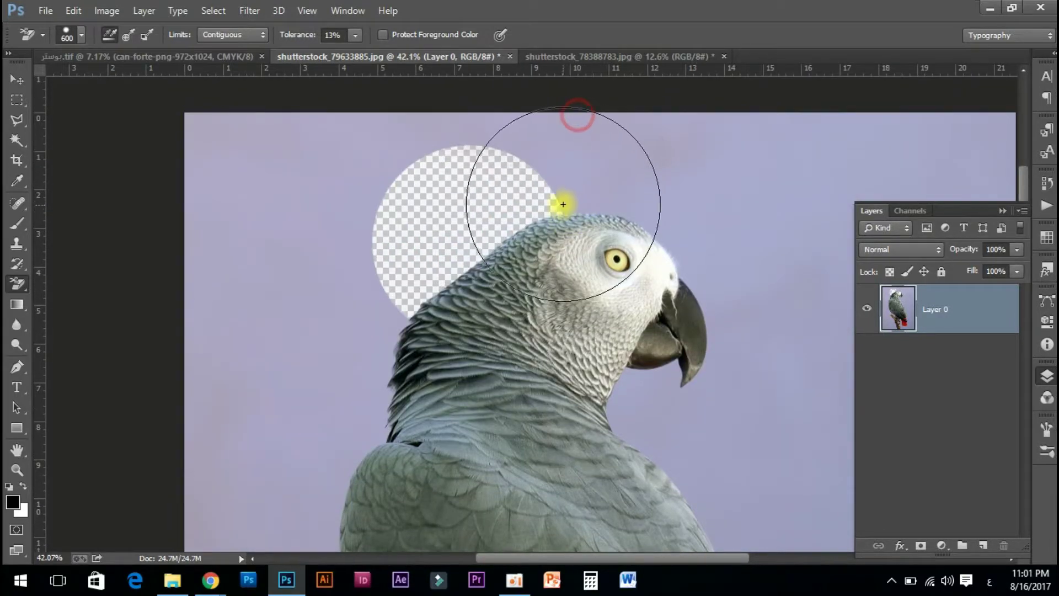
left_click(572, 201)
left_click_drag(496, 194, 477, 188)
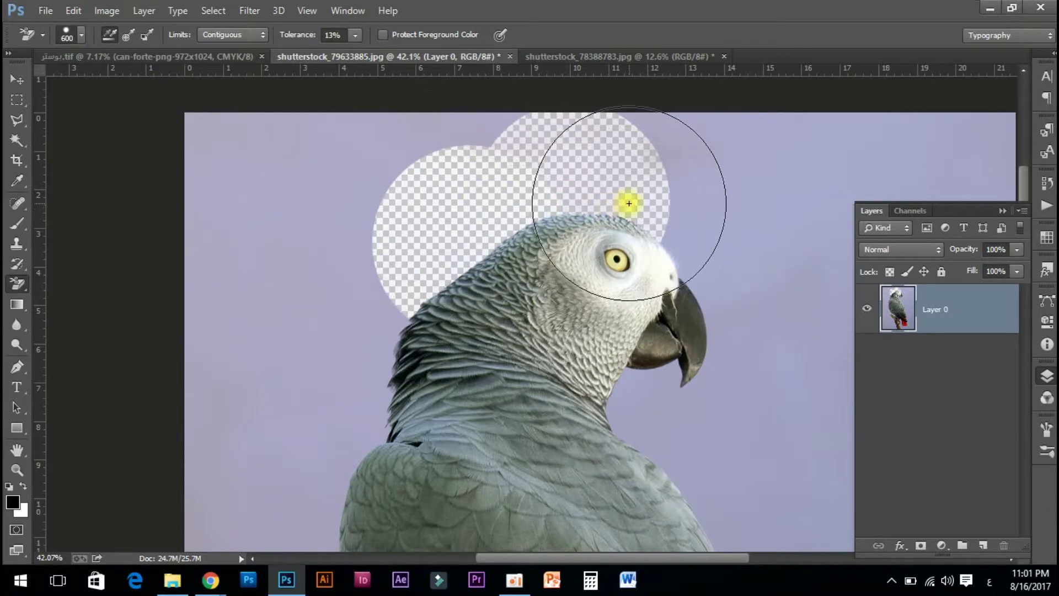
mouse_move(649, 222)
left_mouse_down()
mouse_move(671, 225)
mouse_move(686, 248)
left_mouse_up()
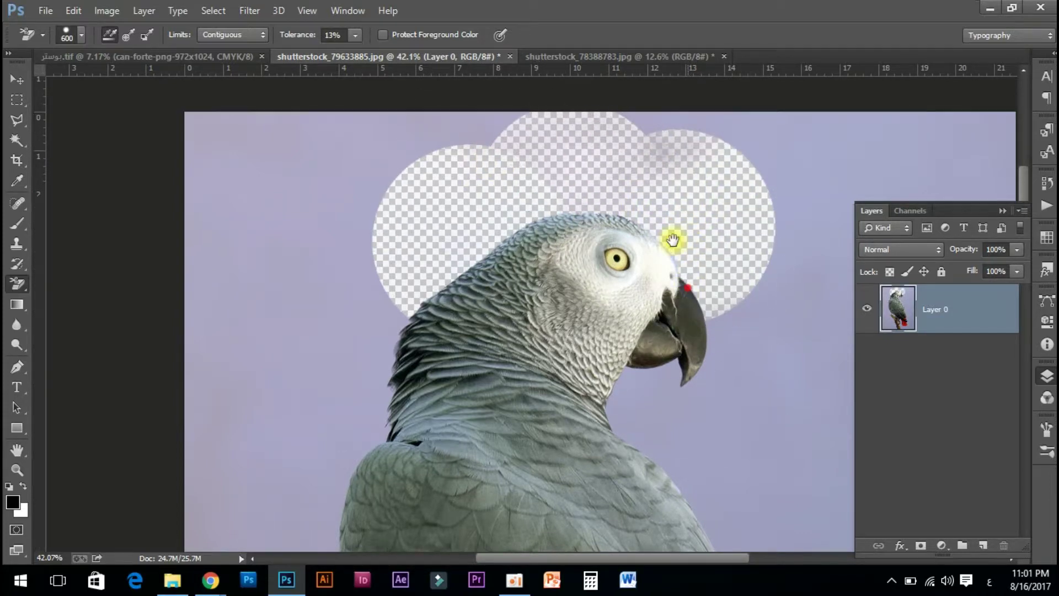
Step: Erase the sky right of the beak and beside the parrot's neck
scroll(670, 239, "down", 2)
scroll(690, 251, "down", 2)
left_click(710, 262)
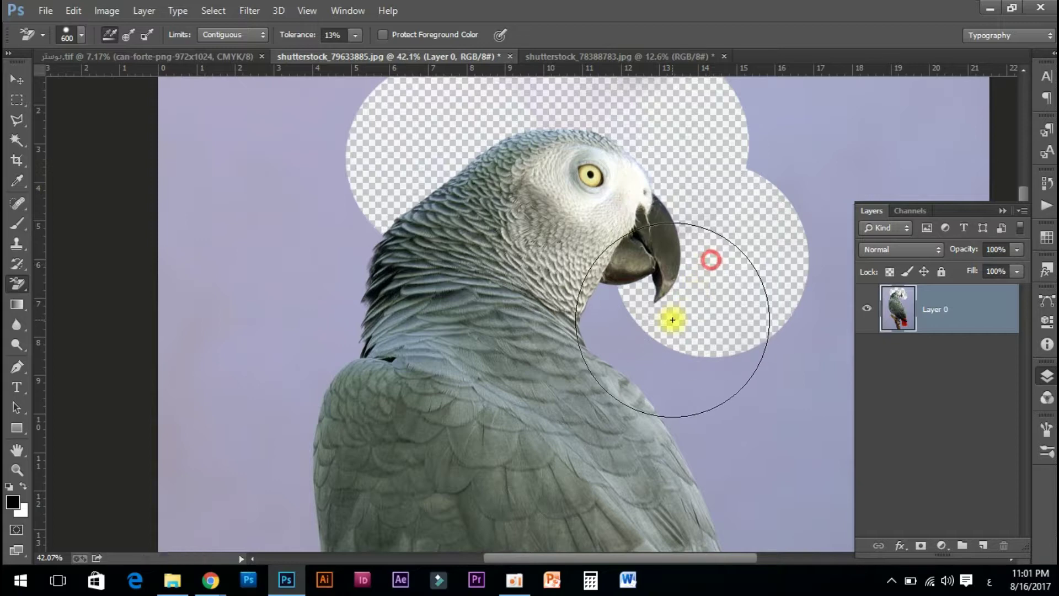
left_click(639, 330)
scroll(651, 334, "down", 2)
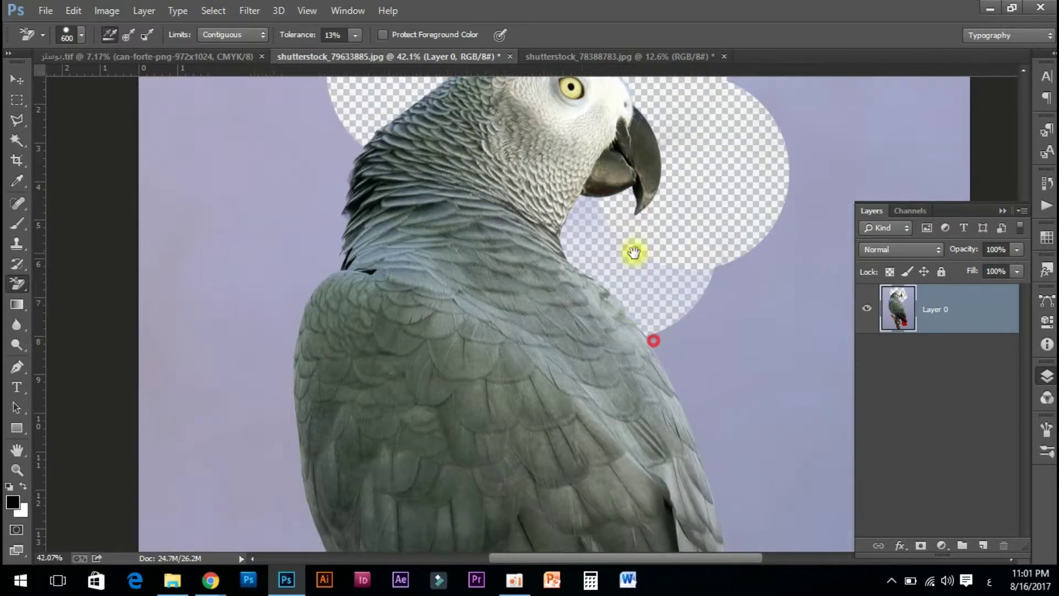
scroll(689, 336, "down", 1)
left_click(691, 347)
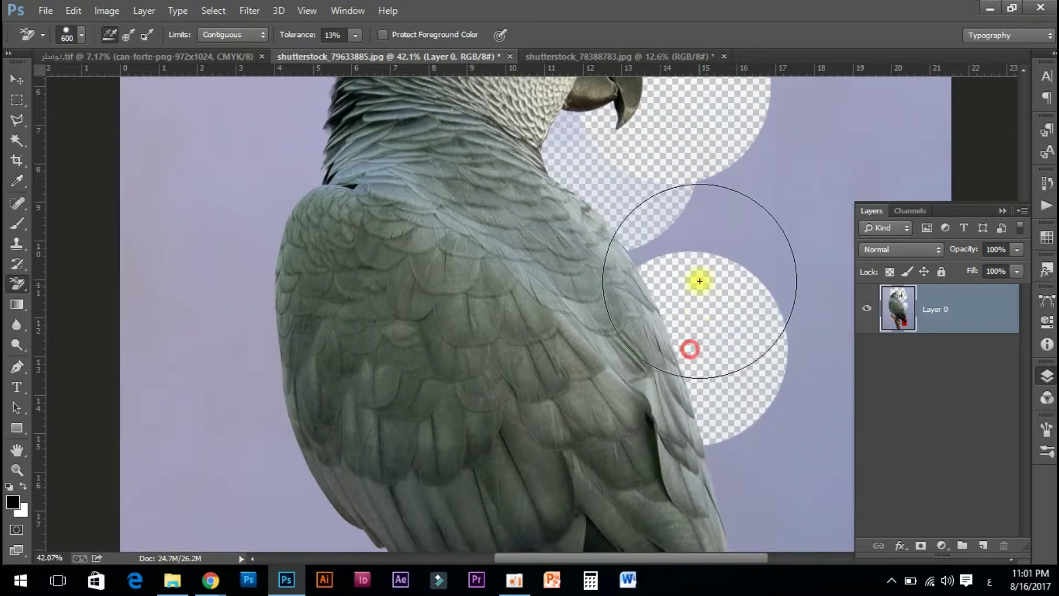
left_click(693, 224)
Step: Erase the sky beside the parrot's lower back
scroll(579, 189, "down", 5)
scroll(589, 237, "right", 5)
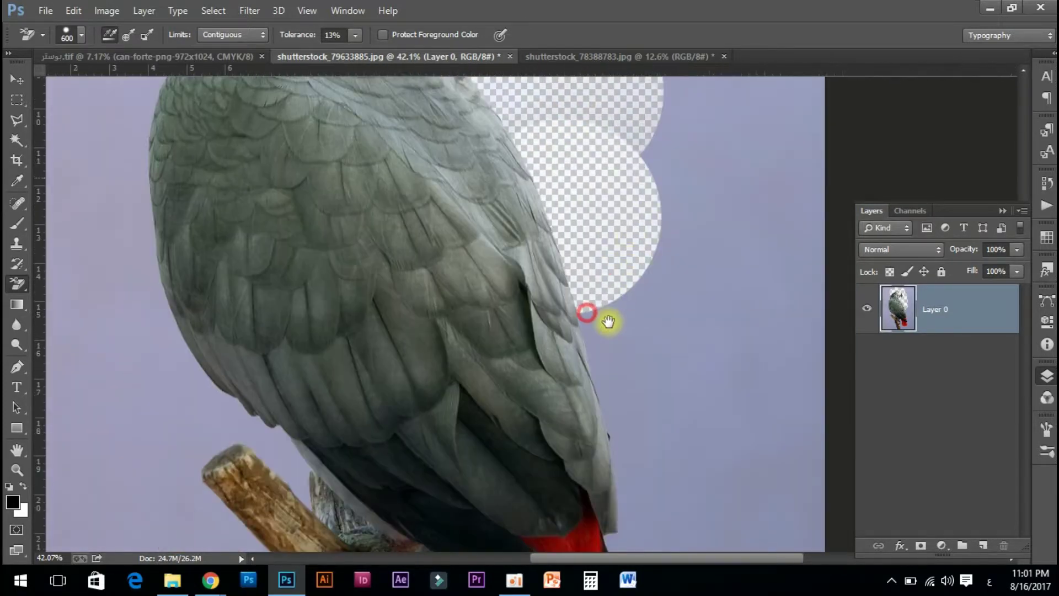
left_click_drag(608, 322, 641, 266)
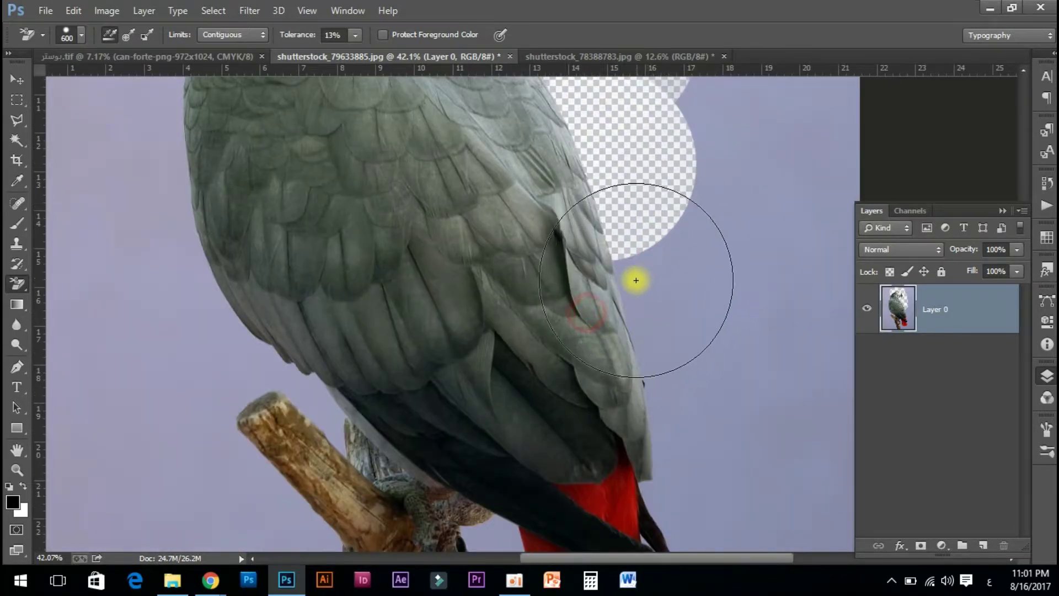
left_click(633, 280)
left_click(666, 381)
Step: Erase the sky left of the parrot's neck and back
scroll(696, 441, "down", 2)
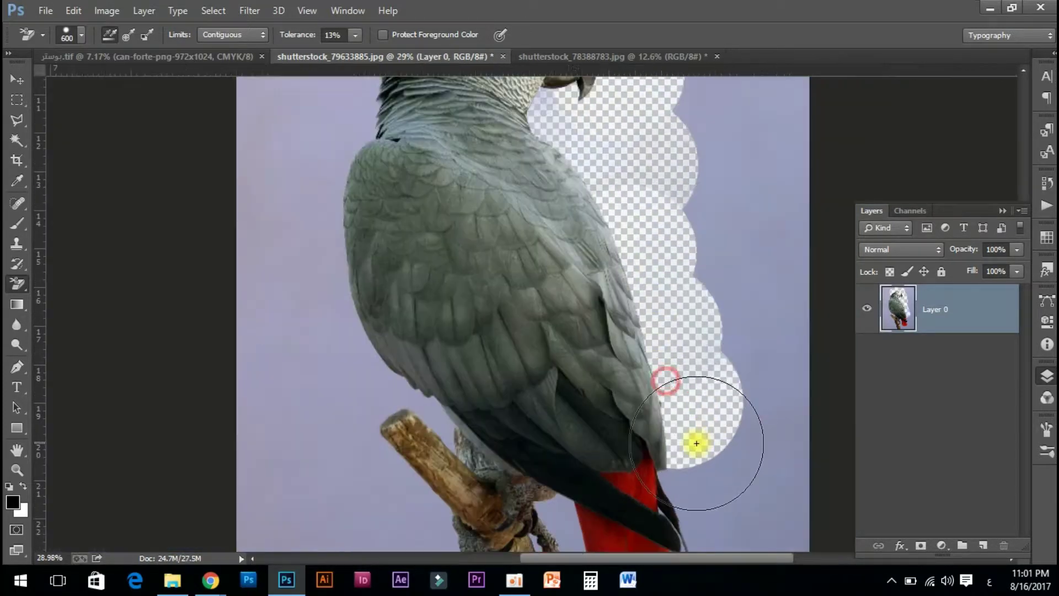
left_click_drag(716, 187, 719, 327)
scroll(490, 208, "up", 3)
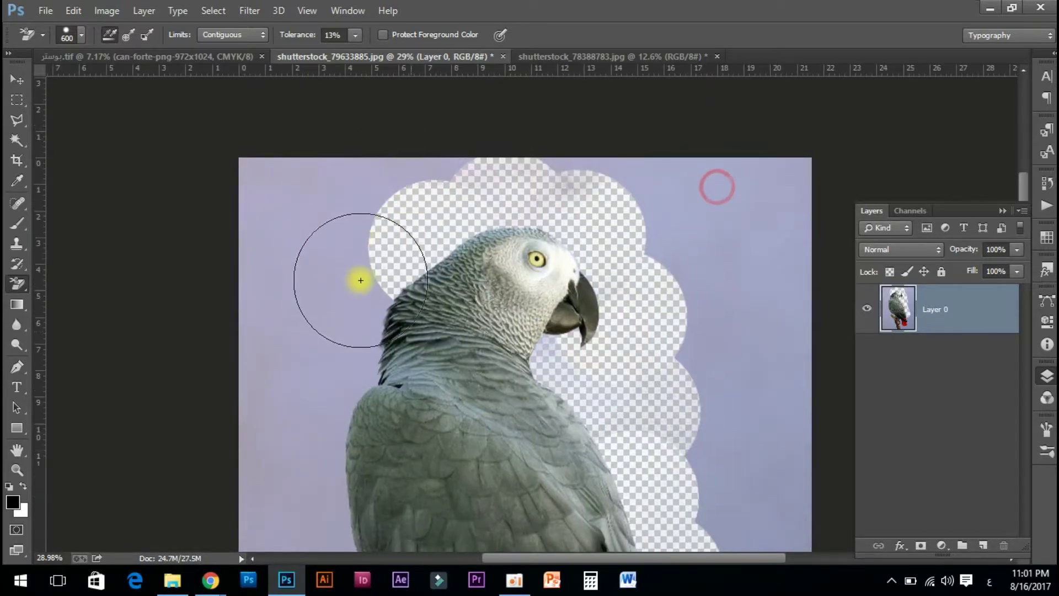
left_click(374, 328)
left_click_drag(424, 253, 485, 166)
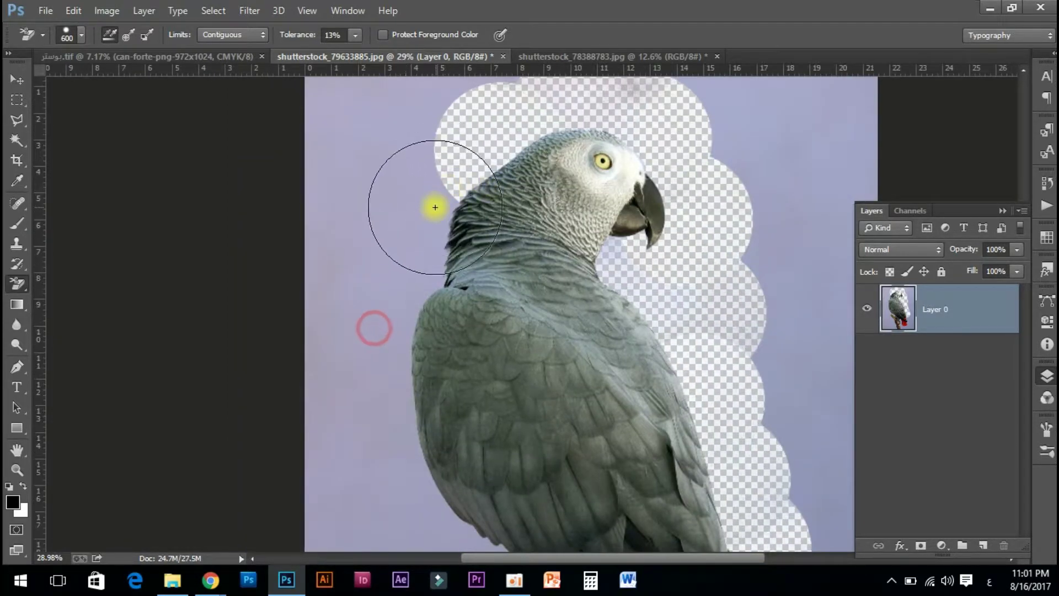
left_click(435, 215)
left_click(397, 331)
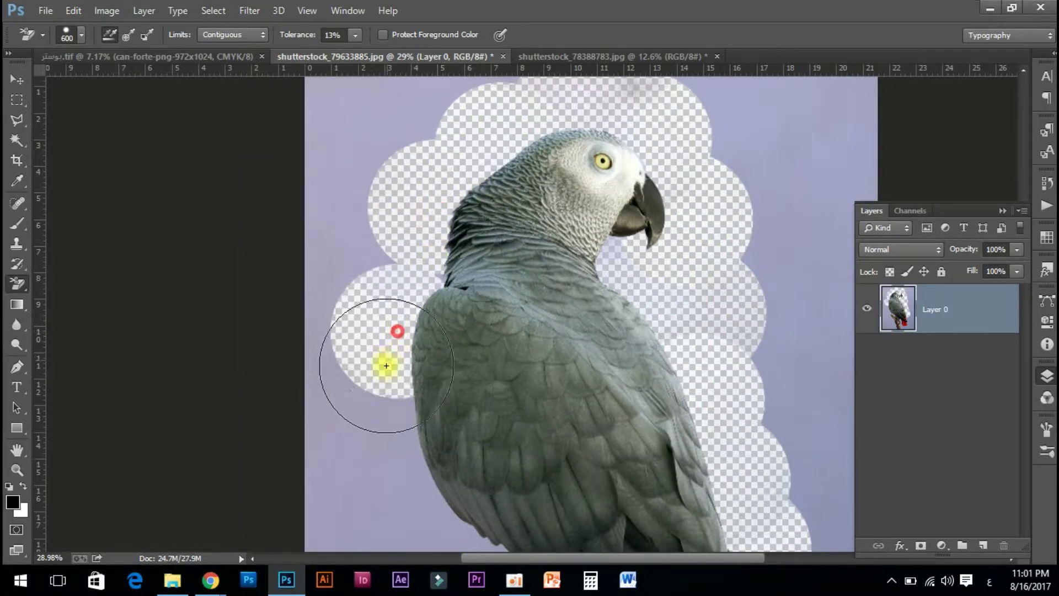
left_click(375, 461)
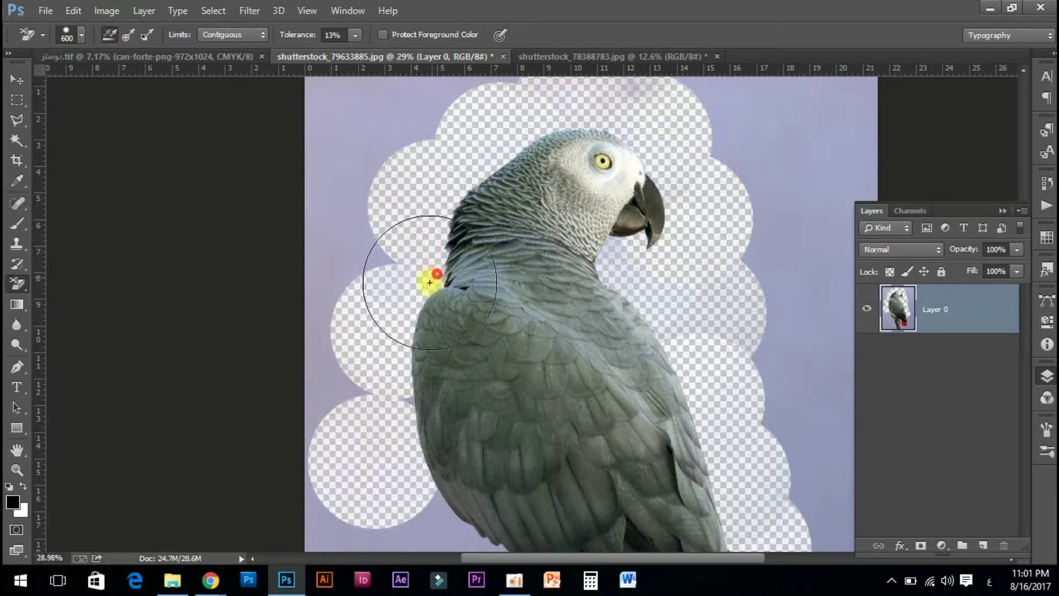
left_click(419, 381)
Step: Erase the sky left of the lower body and perch, and right of the beak
scroll(433, 309, "down", 2)
scroll(425, 386, "down", 2)
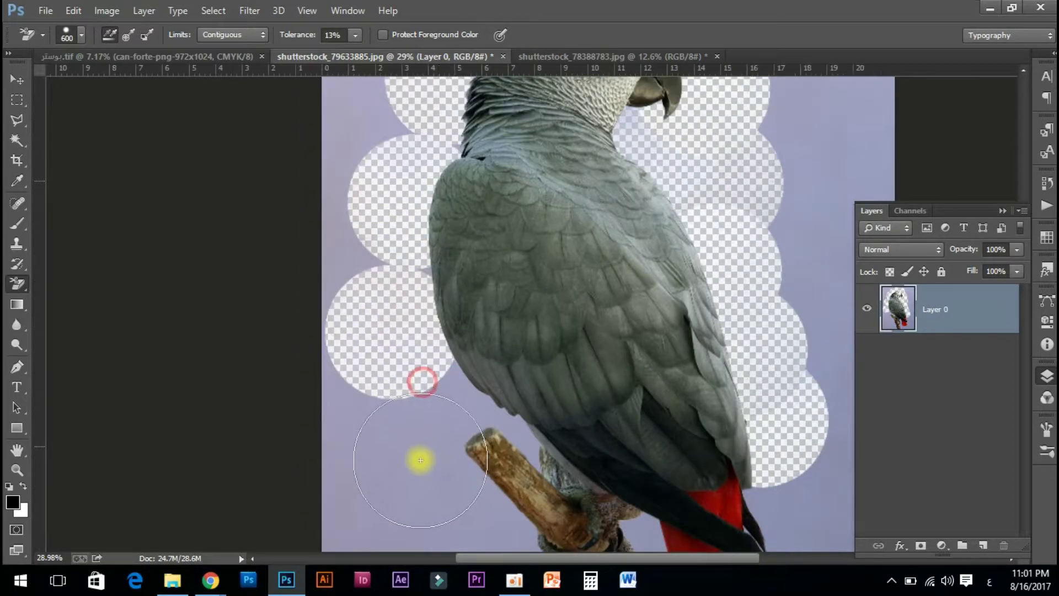
left_click(454, 381)
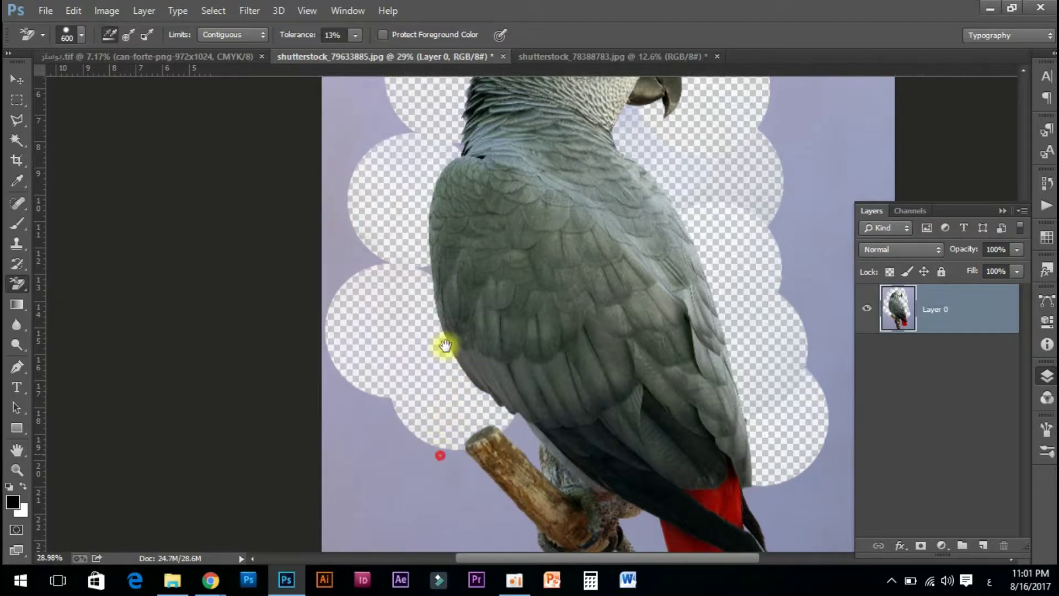
scroll(441, 353, "down", 3)
scroll(442, 348, "down", 2)
left_click(455, 331)
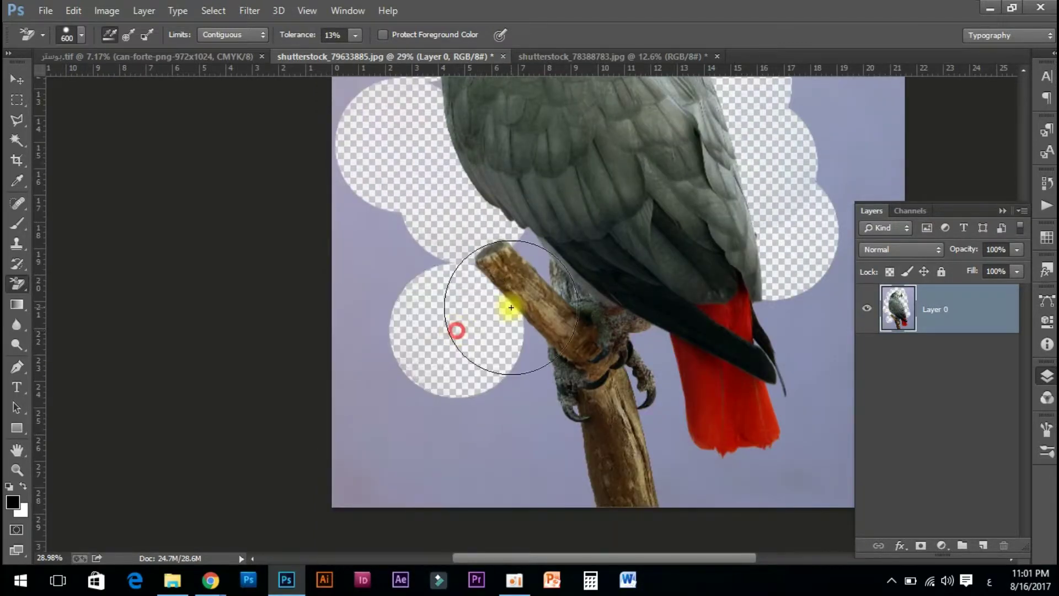
scroll(505, 308, "down", 3)
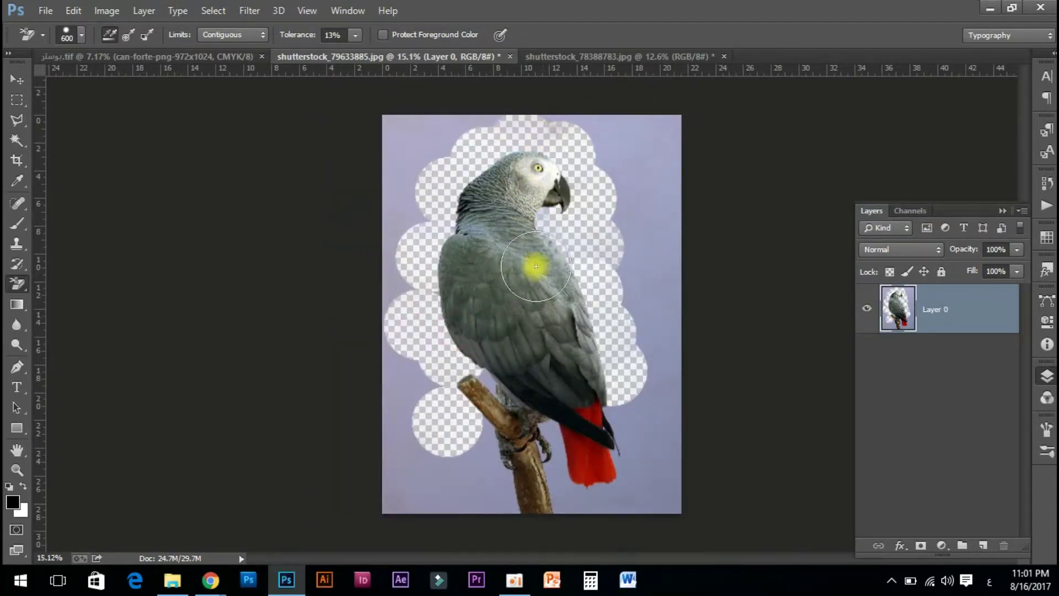
left_click(583, 225)
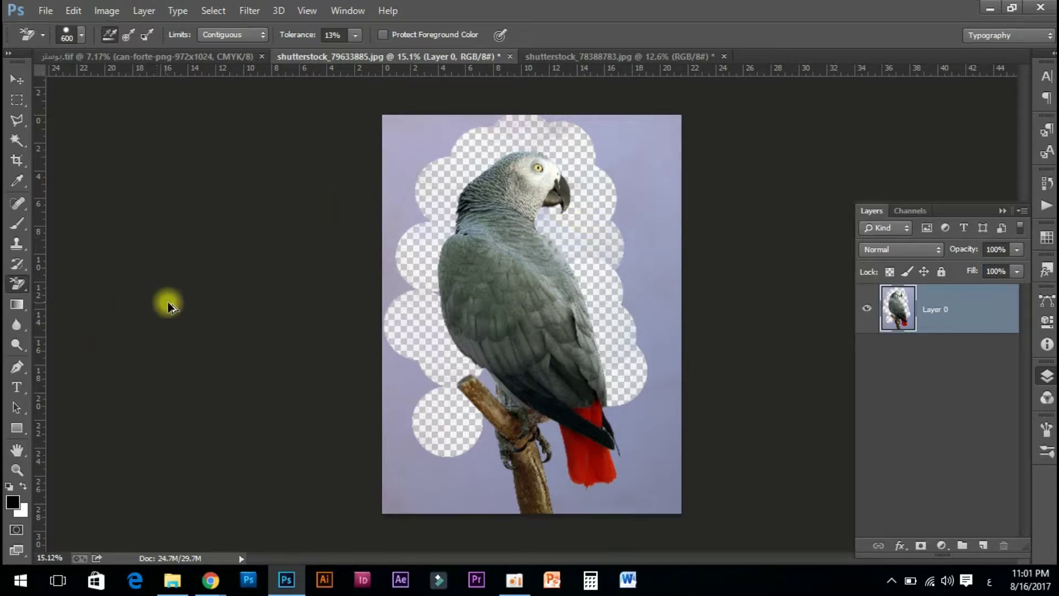
Step: Step back through all the Background Eraser strokes to restore the lavender backdrop
key("ctrl+z")
key("ctrl+alt+z")
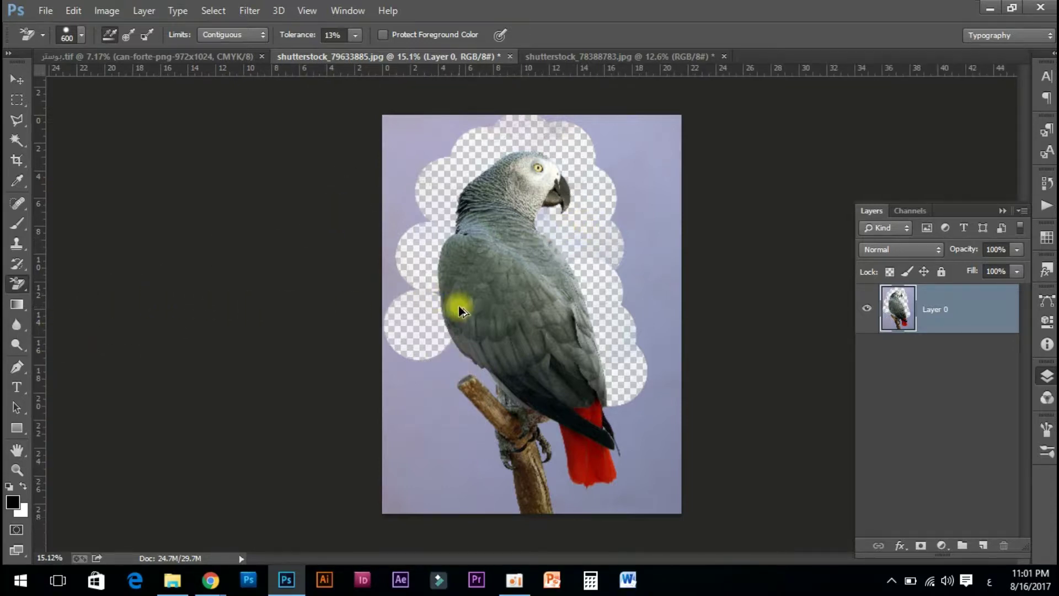
key("ctrl+alt+z")
key("ctrl+alt+z")
key("ctrl+alt+z")
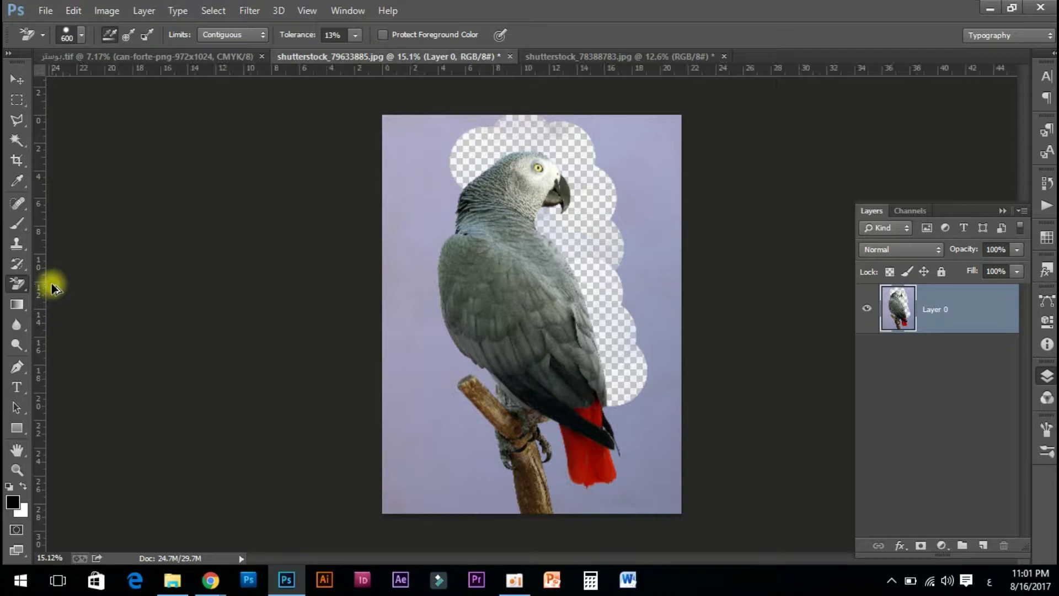
key("ctrl+alt+z")
key("ctrl+alt+z")
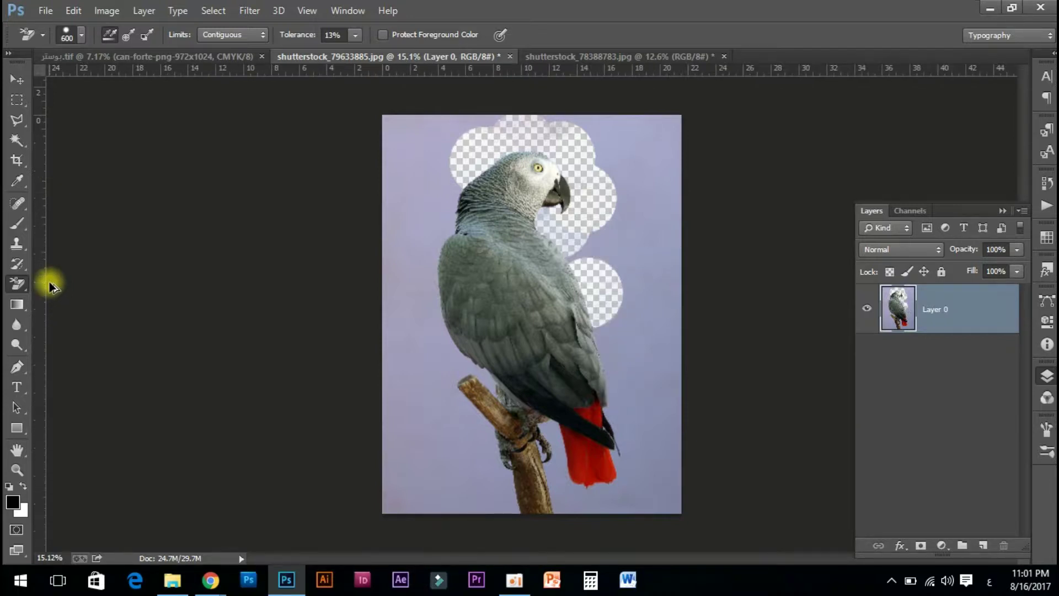
key("ctrl+alt+z")
key("ctrl+alt+z")
key("ctrl+alt+z")
key("ctrl+alt+z")
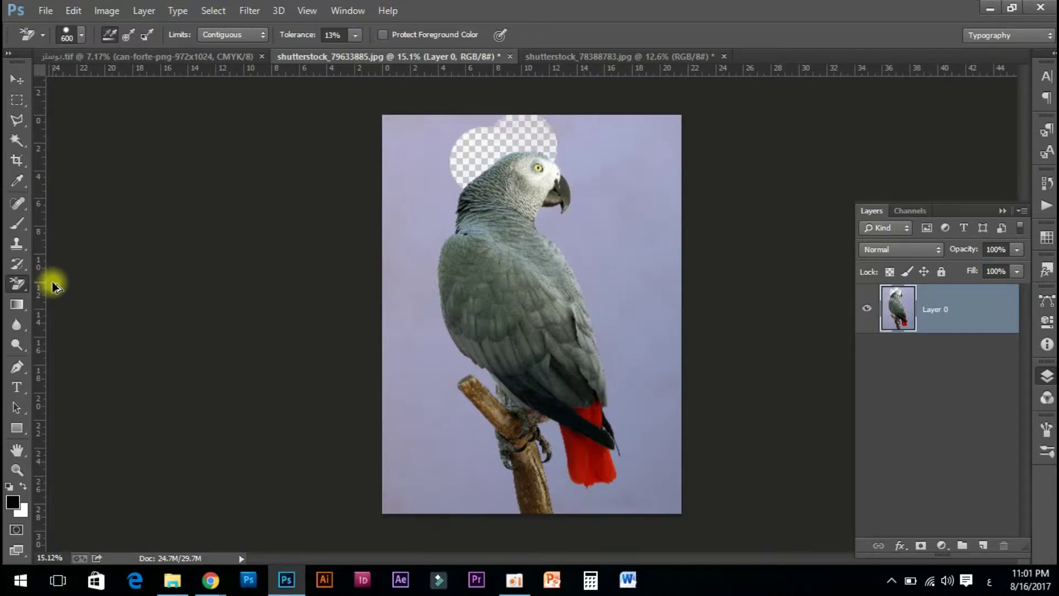
key("ctrl+alt+z")
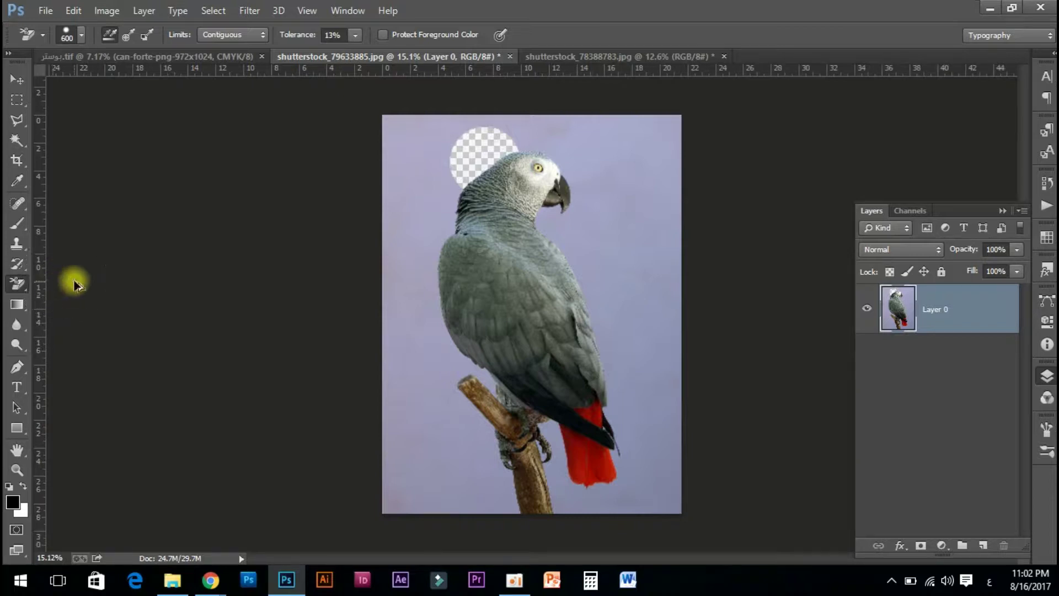
key("ctrl+alt+z")
right_click(15, 285)
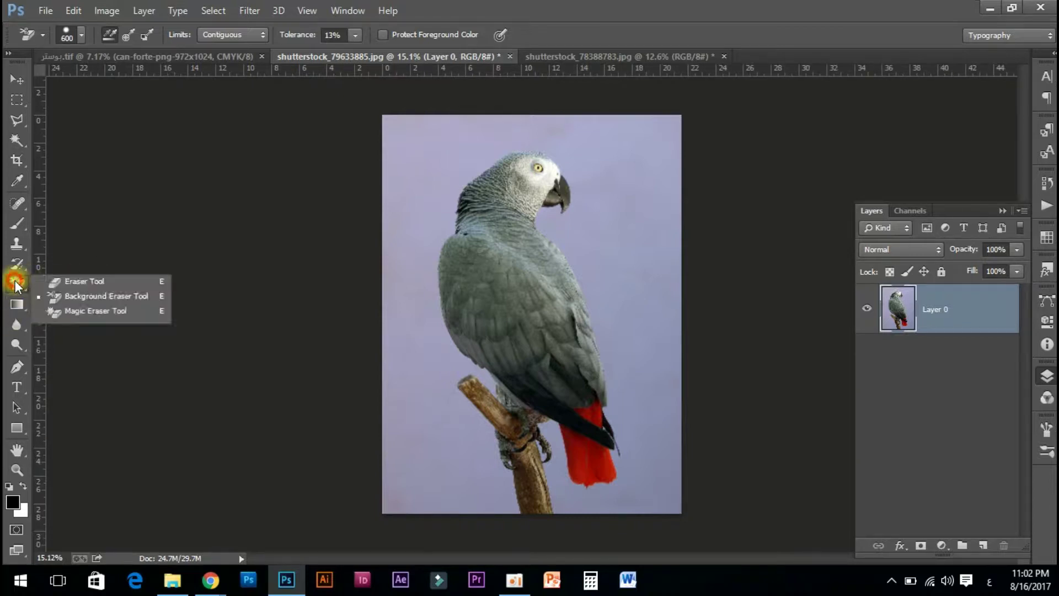
Step: Switch to the Magic Eraser and erase most of the lavender background in one click
left_click(97, 314)
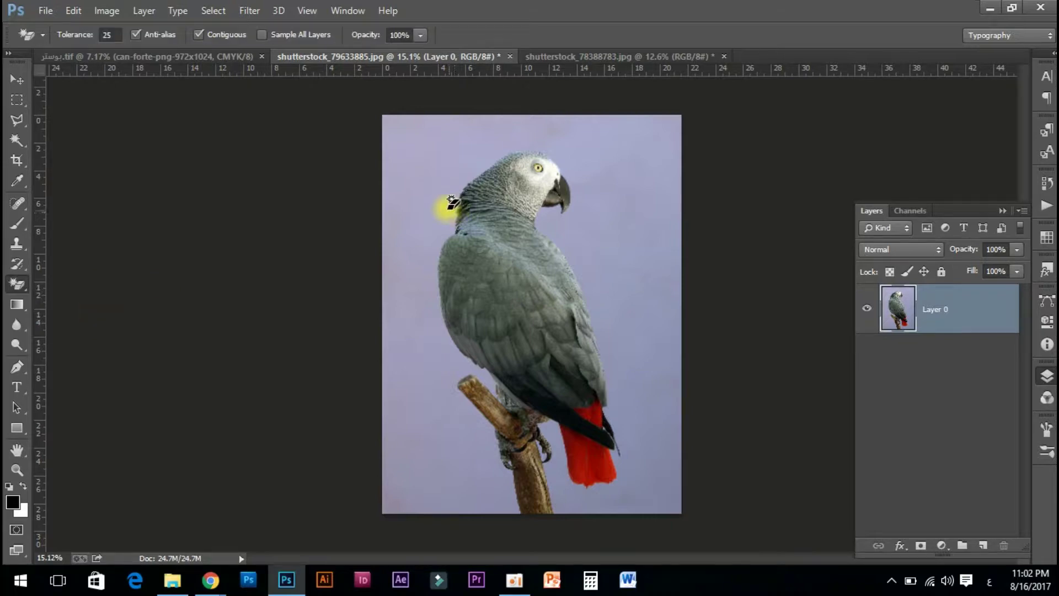
scroll(451, 202, "up", 1)
scroll(451, 202, "up", 1)
scroll(450, 202, "up", 1)
scroll(450, 202, "up", 1)
scroll(450, 202, "down", 1)
scroll(448, 182, "down", 1)
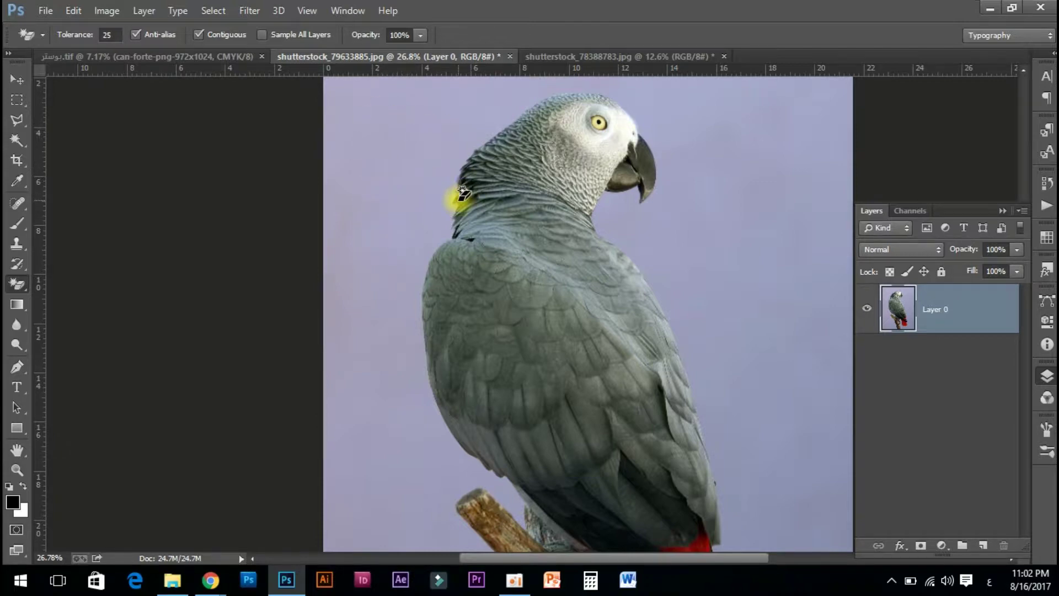
scroll(432, 201, "down", 1)
scroll(419, 195, "down", 1)
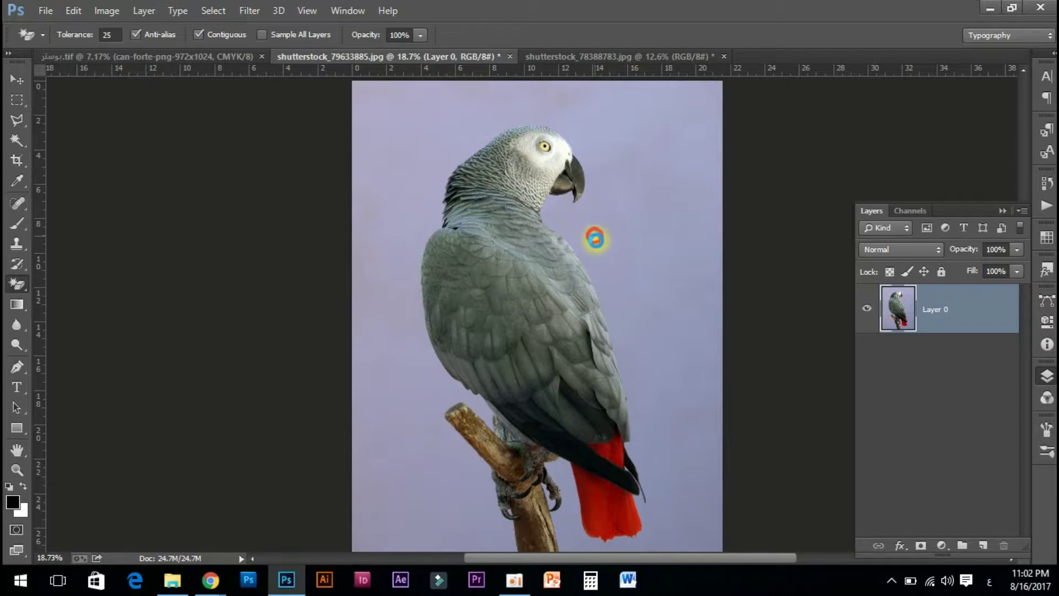
left_click(595, 238)
scroll(600, 236, "down", 1)
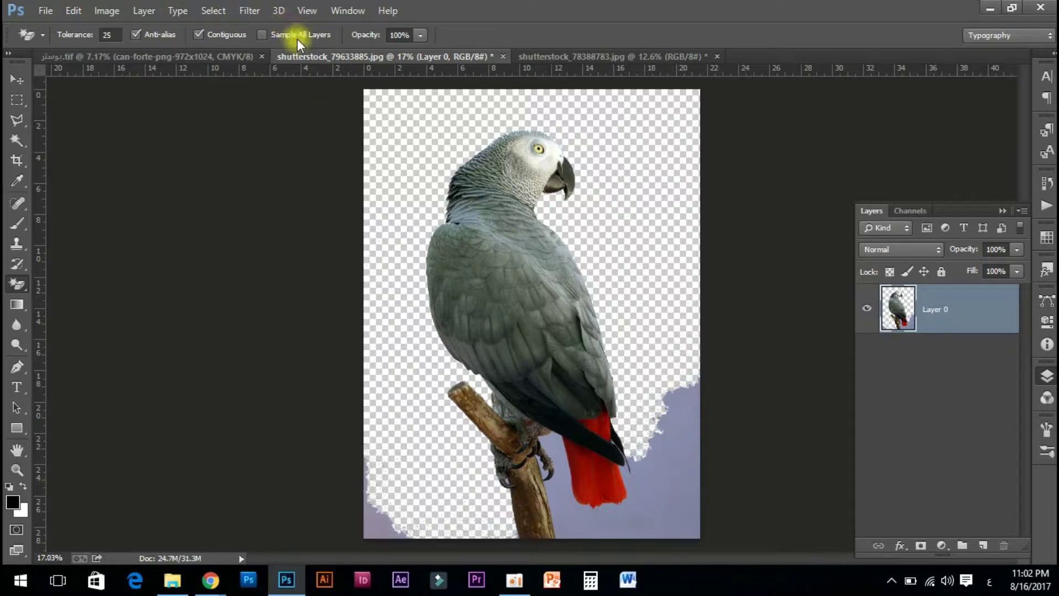
double_click(111, 34)
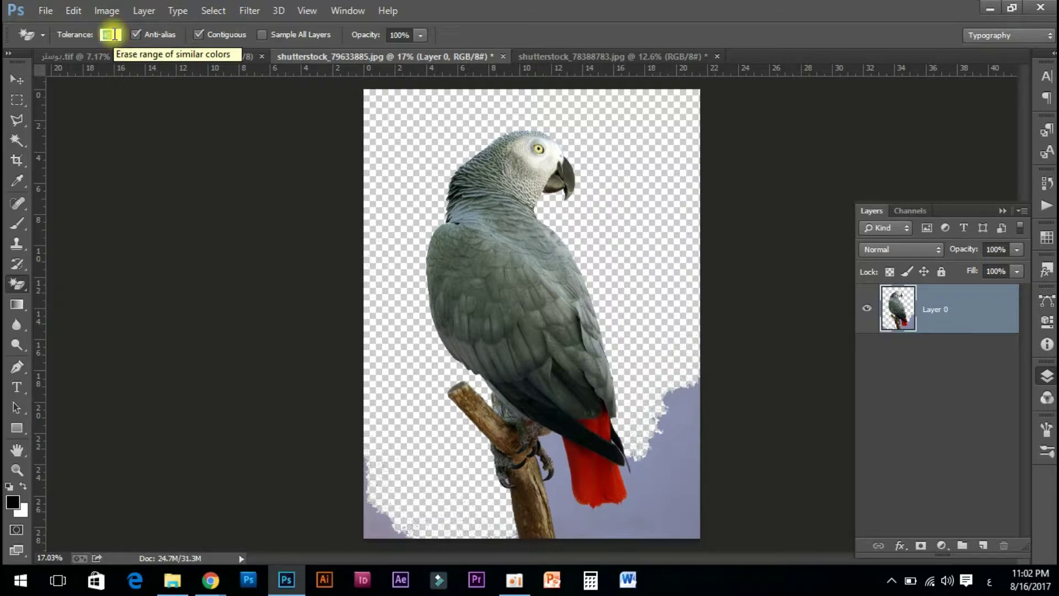
Step: Set Tolerance to 50 and test a Magic Eraser click on the background, then undo it
type("50")
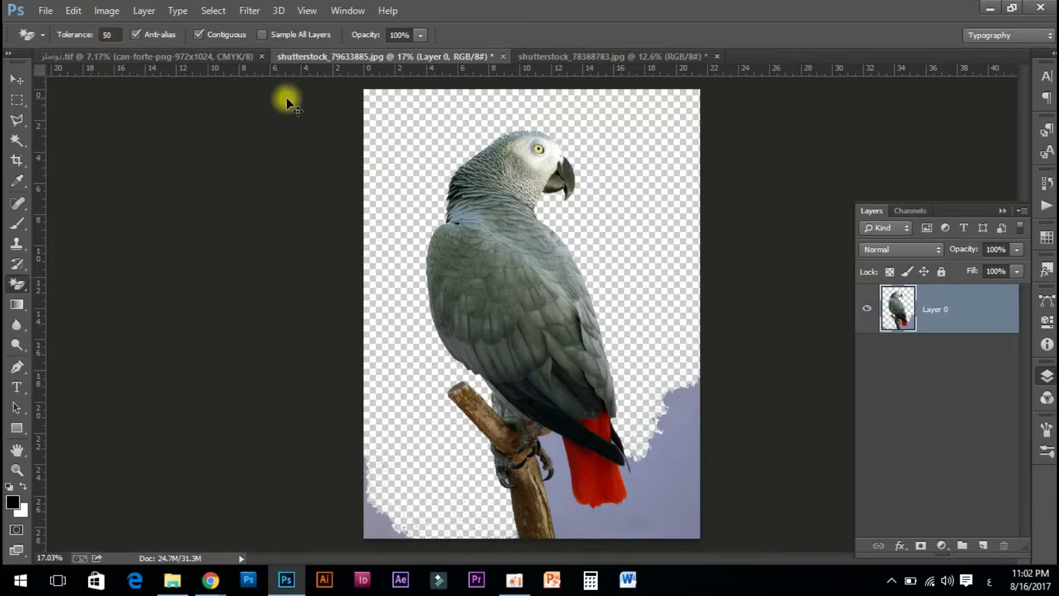
key("ctrl+z")
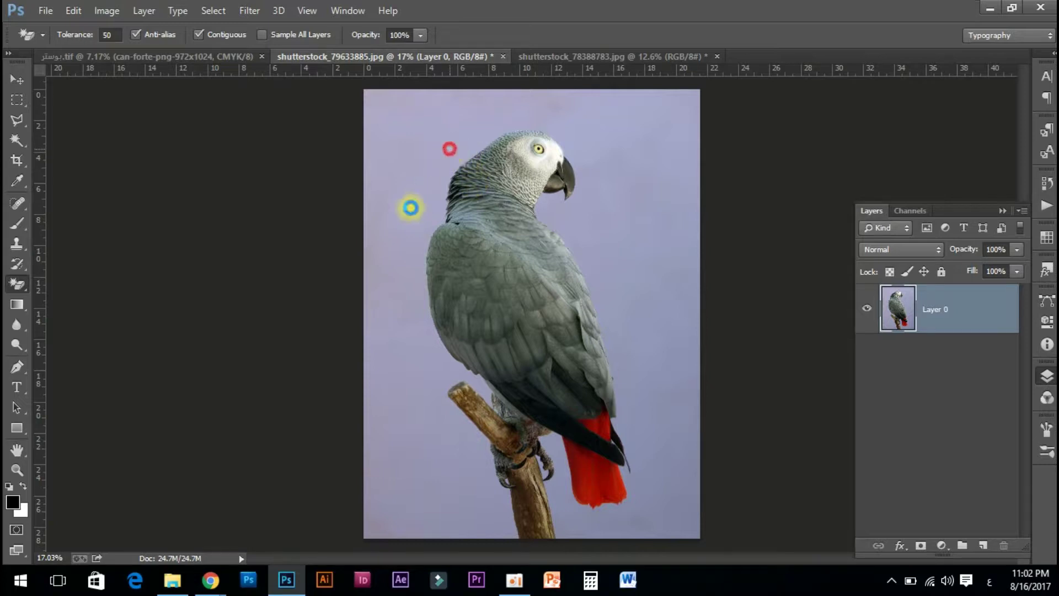
left_click(420, 200)
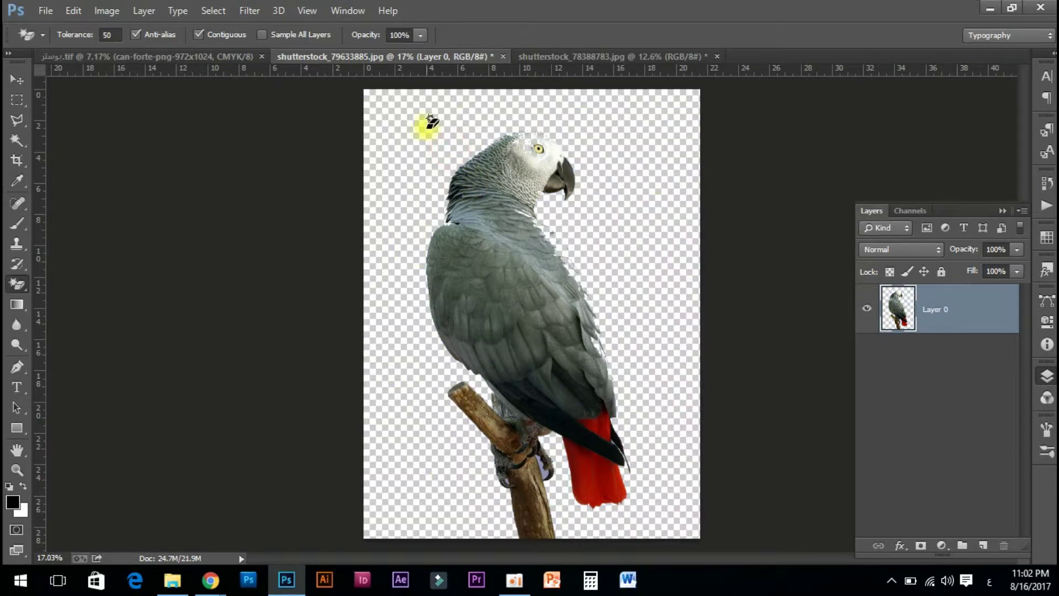
key("ctrl+z")
Step: Retry the erase beside the parrot's back, undo it, and lower Tolerance to 20
scroll(594, 224, "up", 1)
scroll(595, 224, "up", 2)
scroll(595, 223, "up", 2)
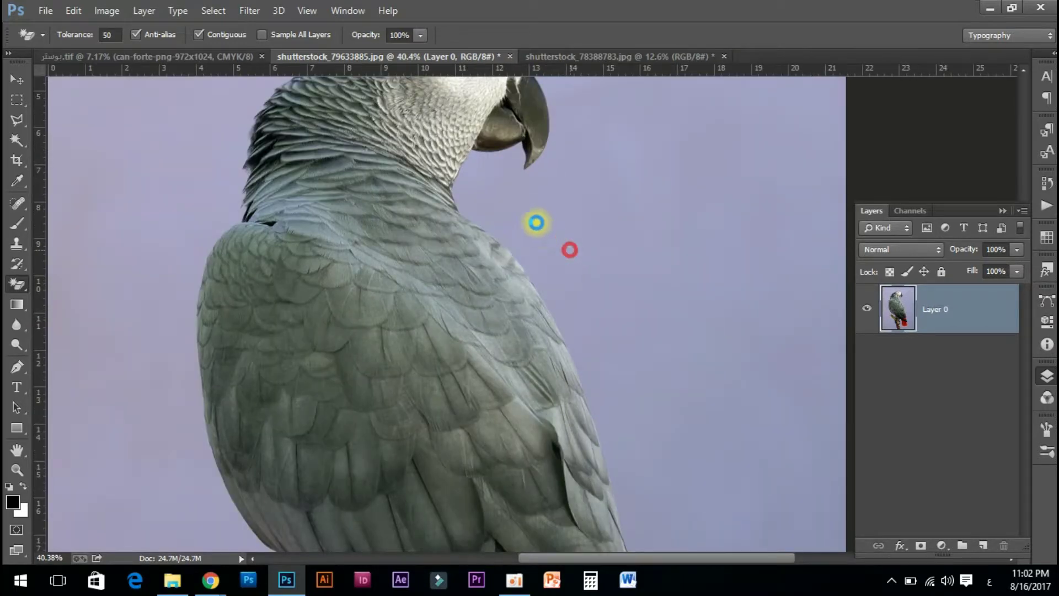
left_click(509, 227)
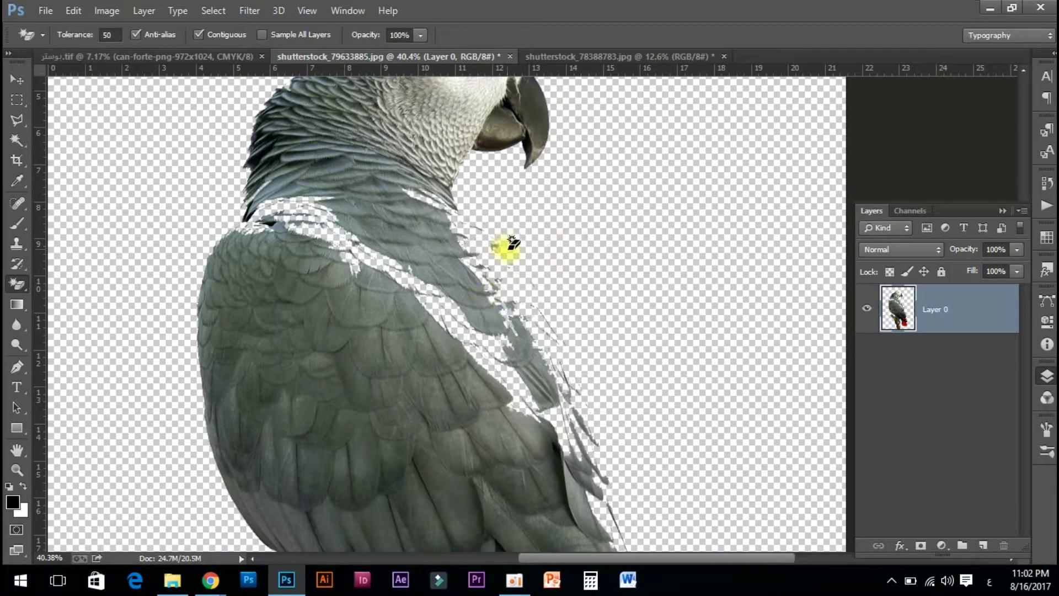
key("ctrl+z")
left_click(107, 35)
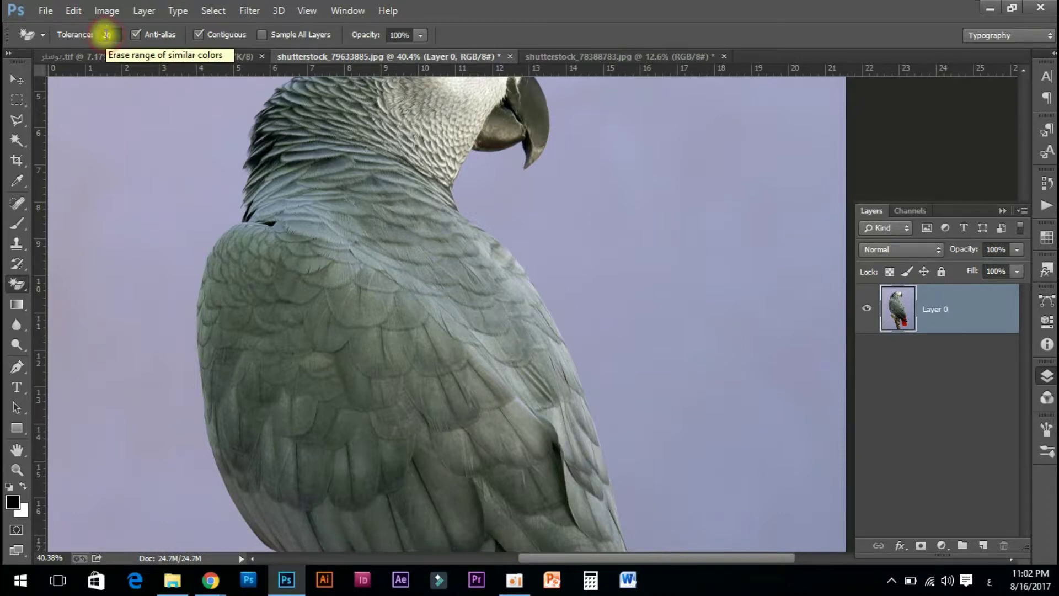
scroll(516, 226, "down", 1)
scroll(596, 229, "down", 2)
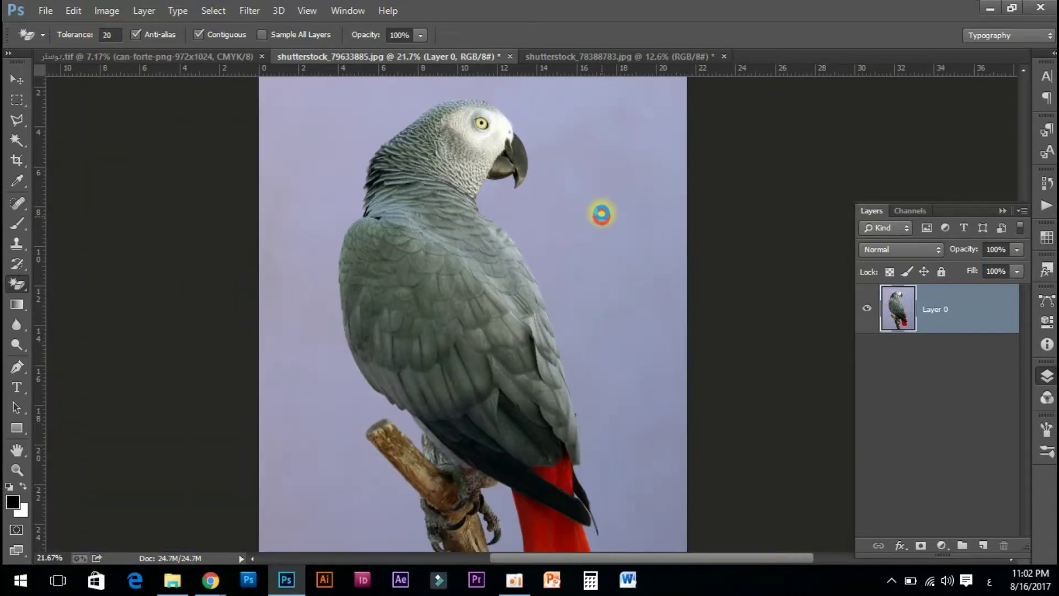
Step: Erase the lavender background, including the right side, at Tolerance 20
left_click(602, 214)
left_click(630, 371)
scroll(684, 382, "down", 2)
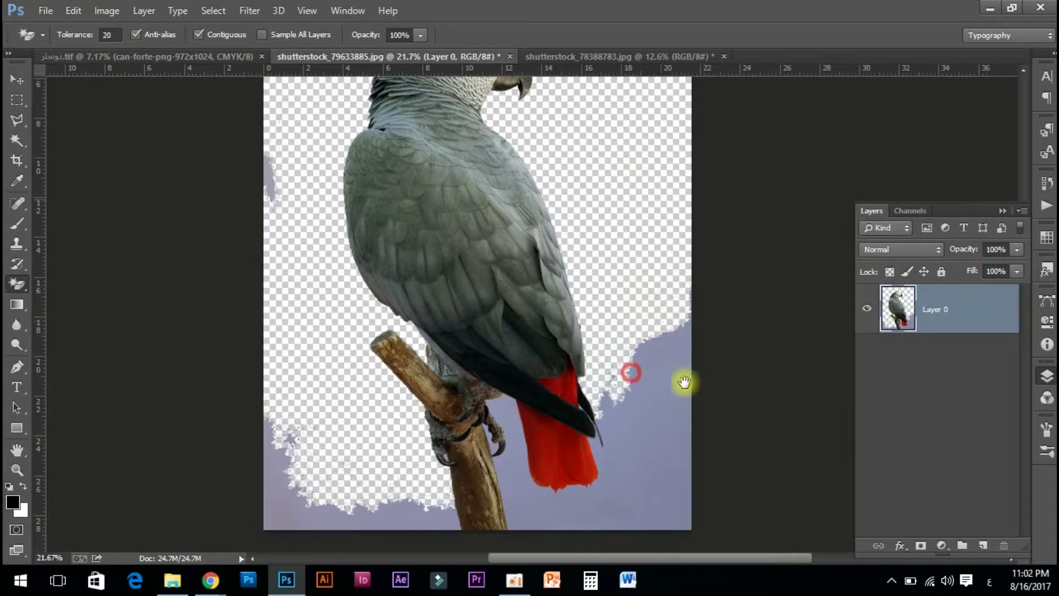
scroll(684, 382, "down", 2)
left_click(687, 390)
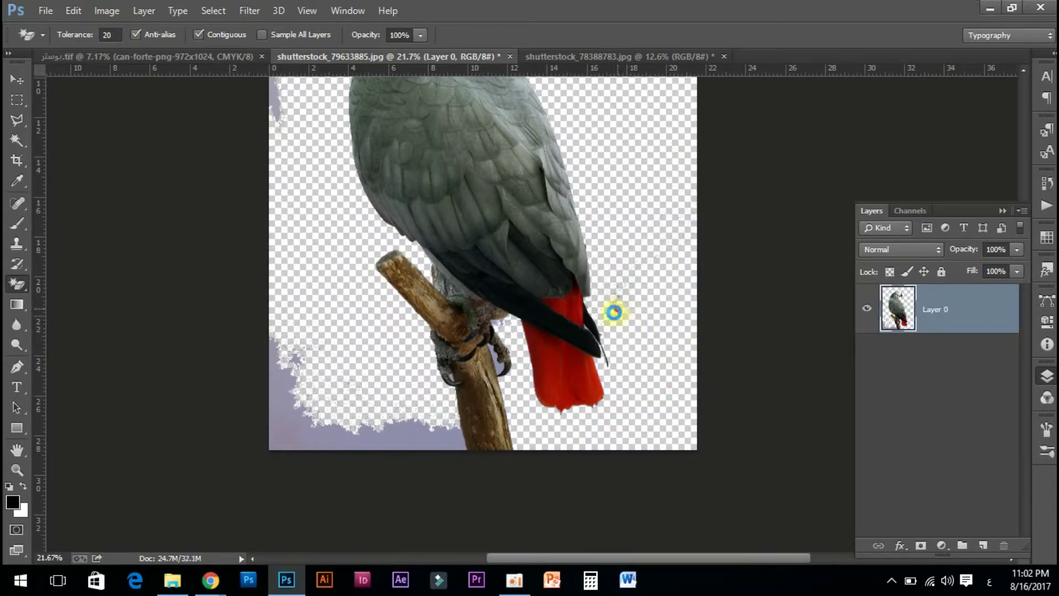
Step: Clear leftover lavender specks at the top-left edge and beside the perch, then pick the Move tool
left_click(299, 456)
scroll(375, 411, "up", 5)
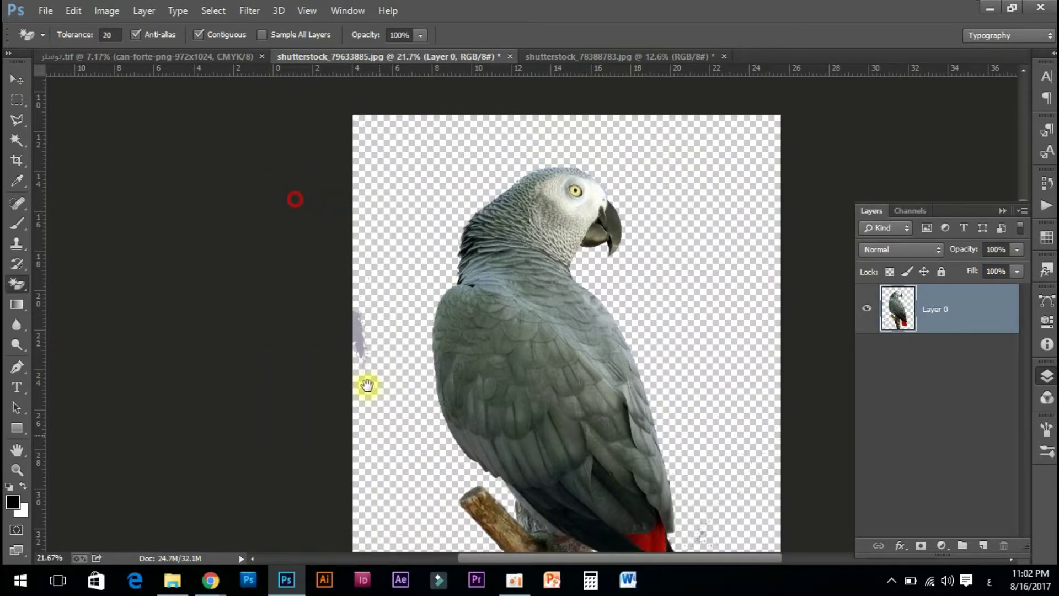
mouse_move(357, 325)
left_mouse_down()
mouse_move(414, 461)
mouse_move(519, 106)
left_mouse_up()
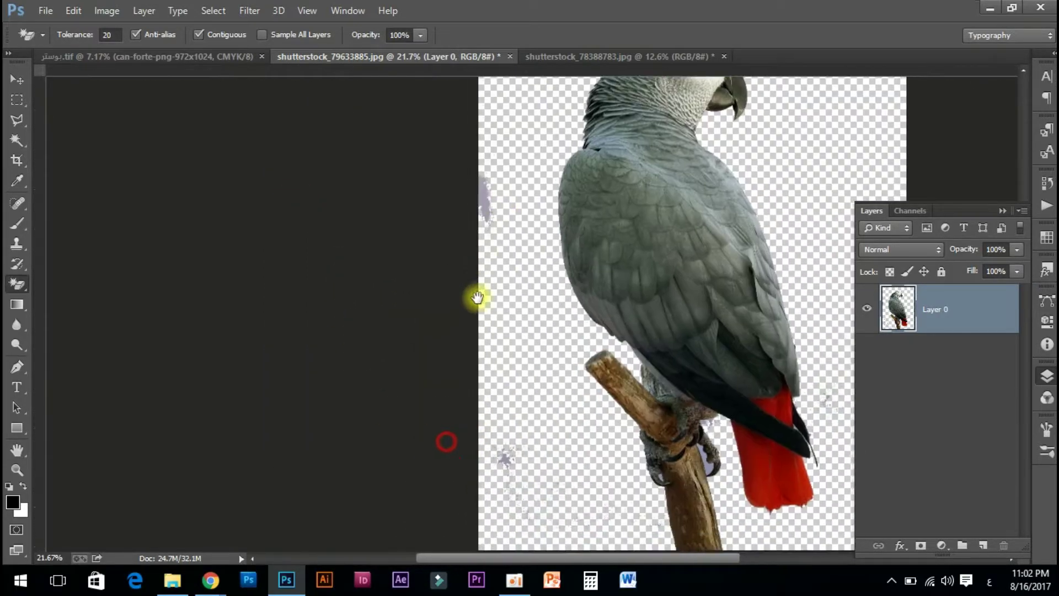
left_click(506, 112)
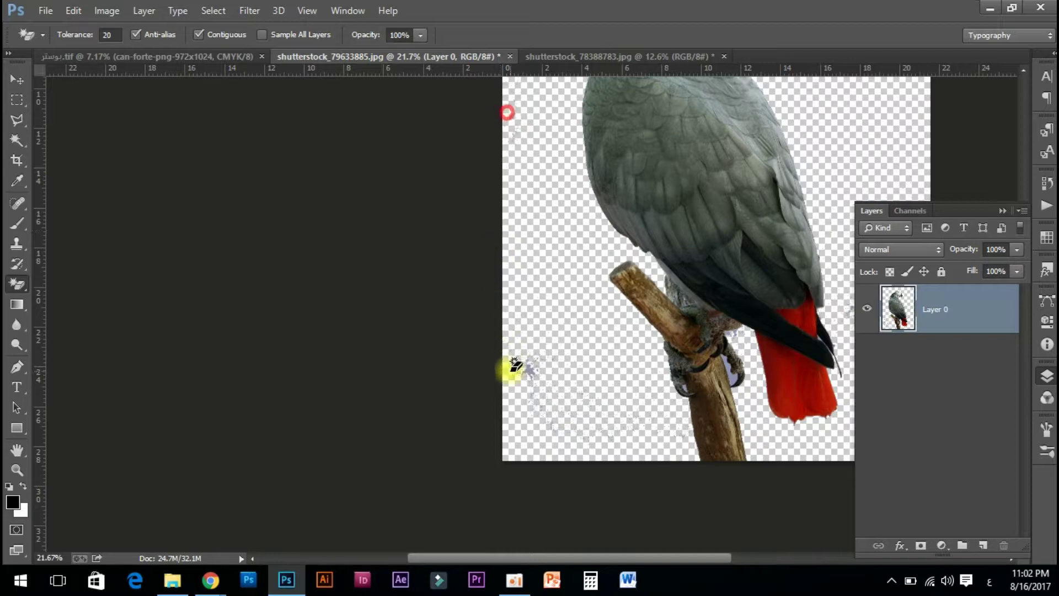
left_click(529, 374)
left_click(525, 378)
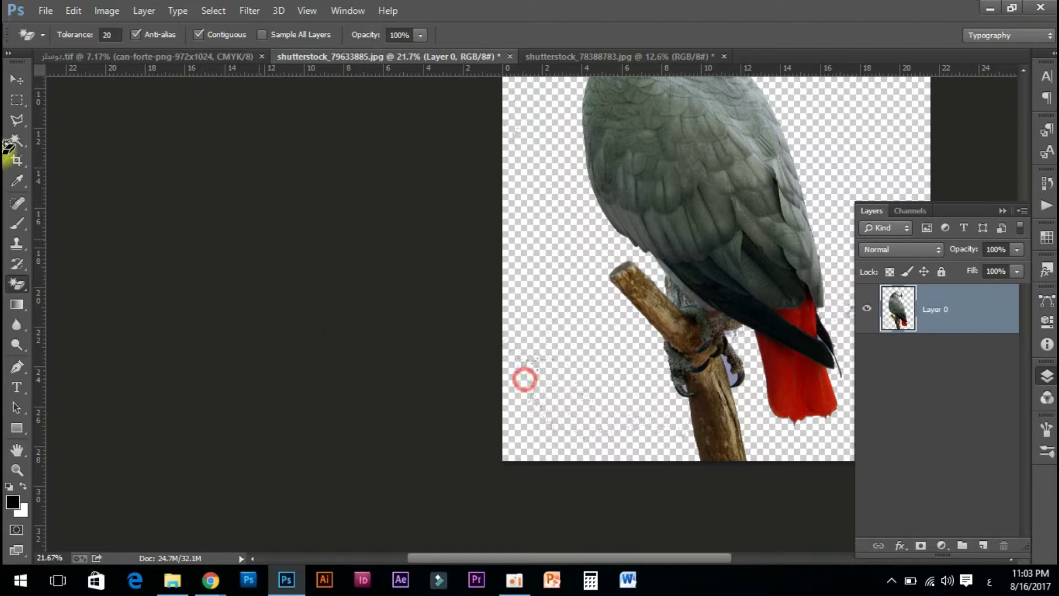
left_click(10, 82)
scroll(556, 144, "down", 3)
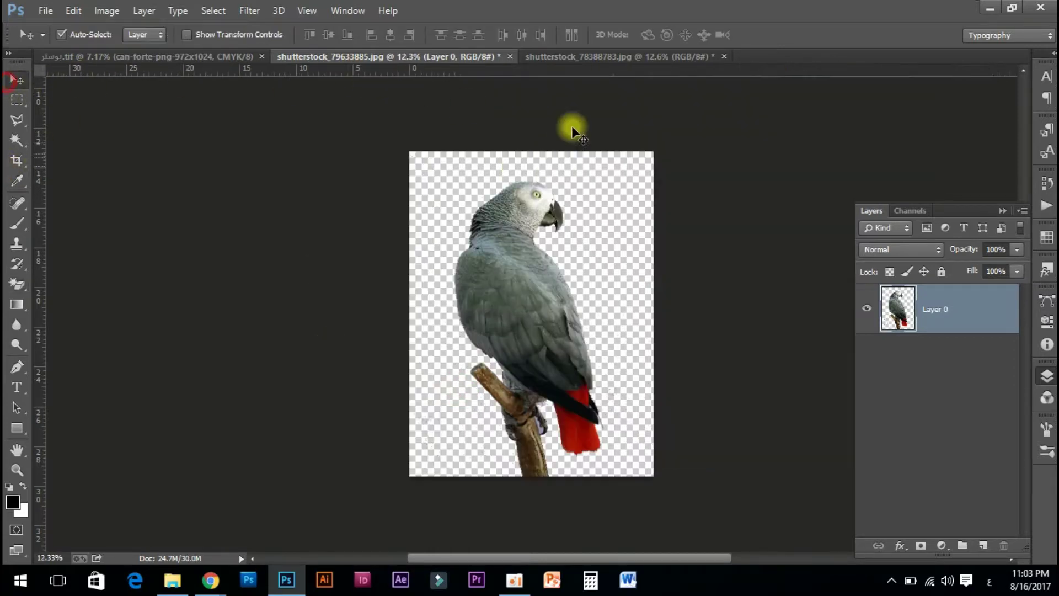
Step: Switch to shutterstock_78388783.jpg, pick the Eraser Tool, and undo a trial stroke
left_click(595, 58)
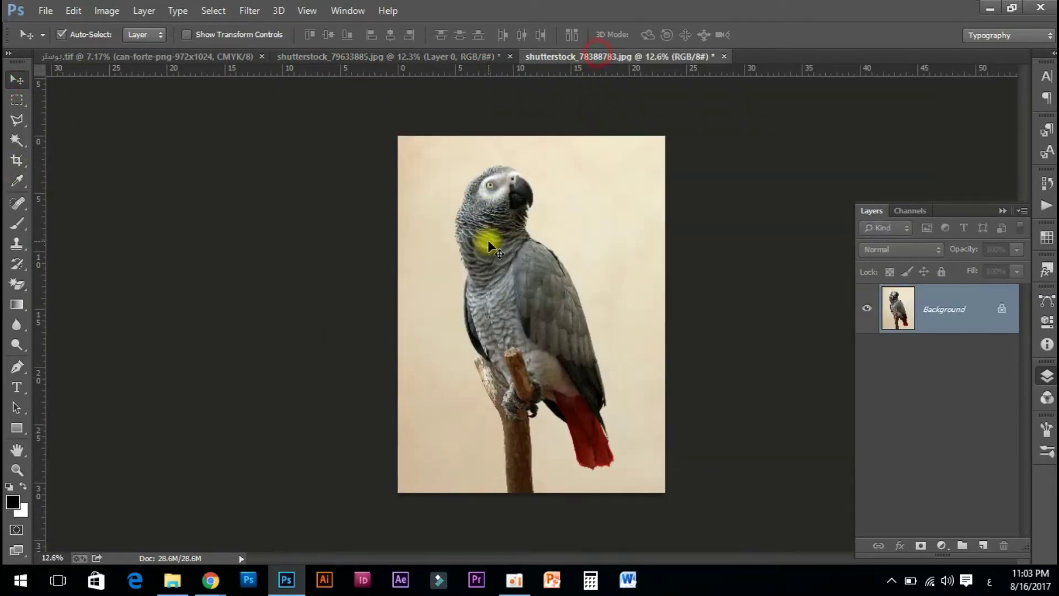
scroll(488, 243, "up", 2)
scroll(487, 240, "down", 1)
scroll(497, 240, "down", 1)
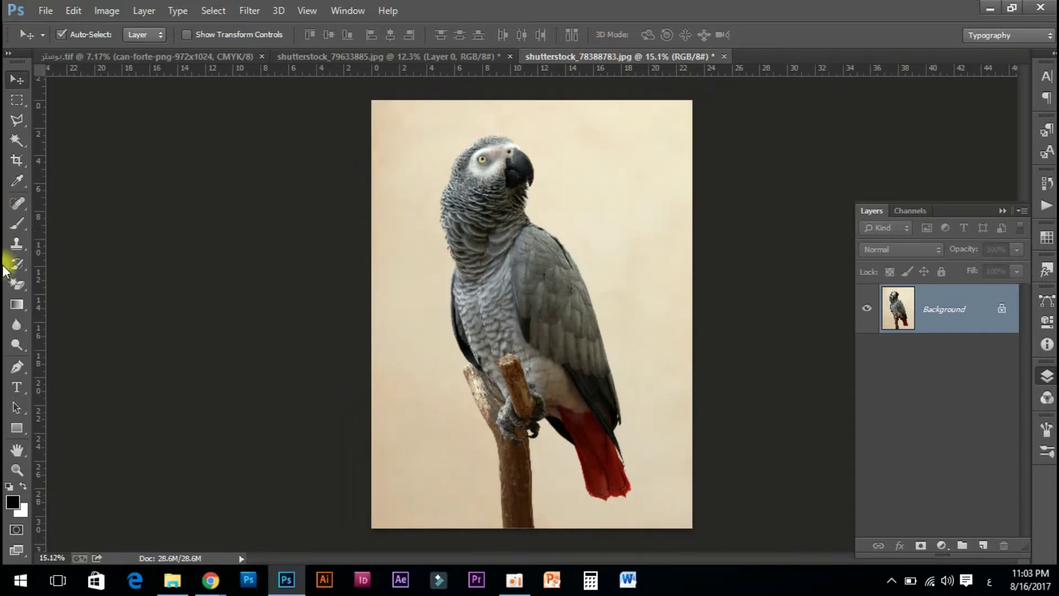
right_click(31, 283)
left_click(59, 277)
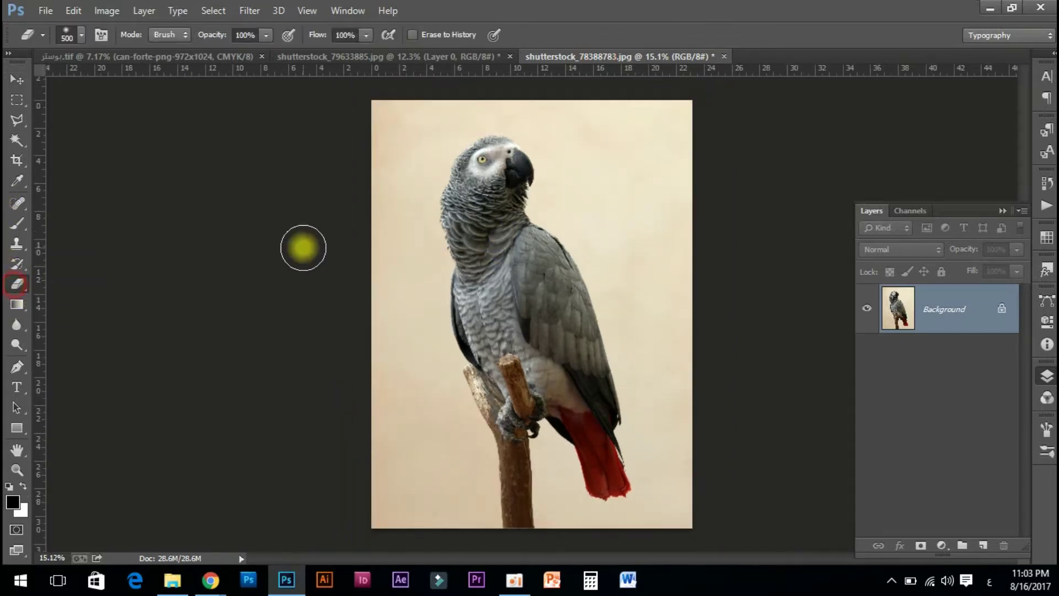
left_click_drag(416, 118, 410, 119)
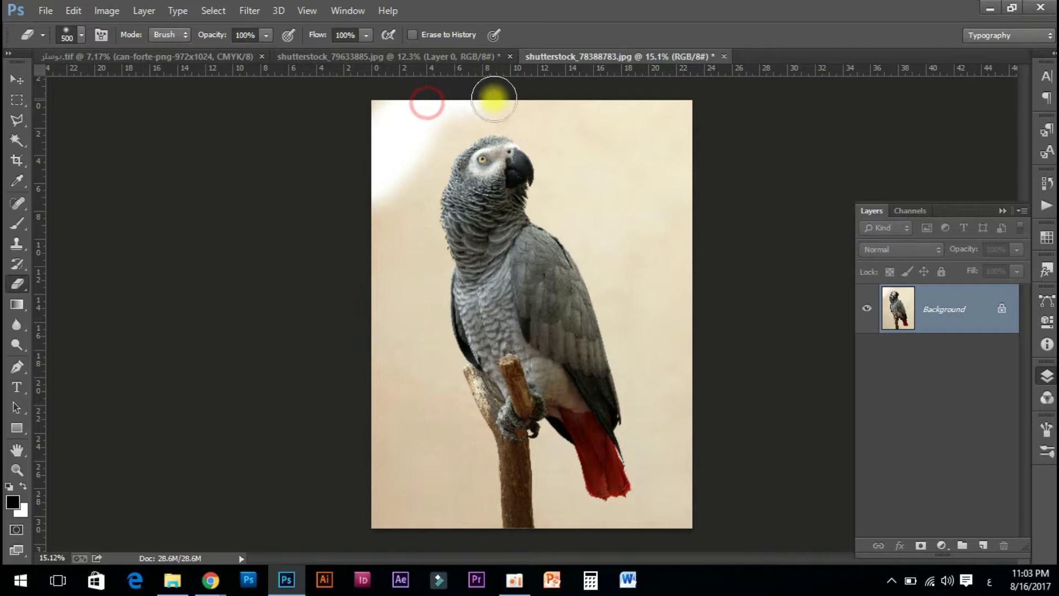
key("ctrl+z")
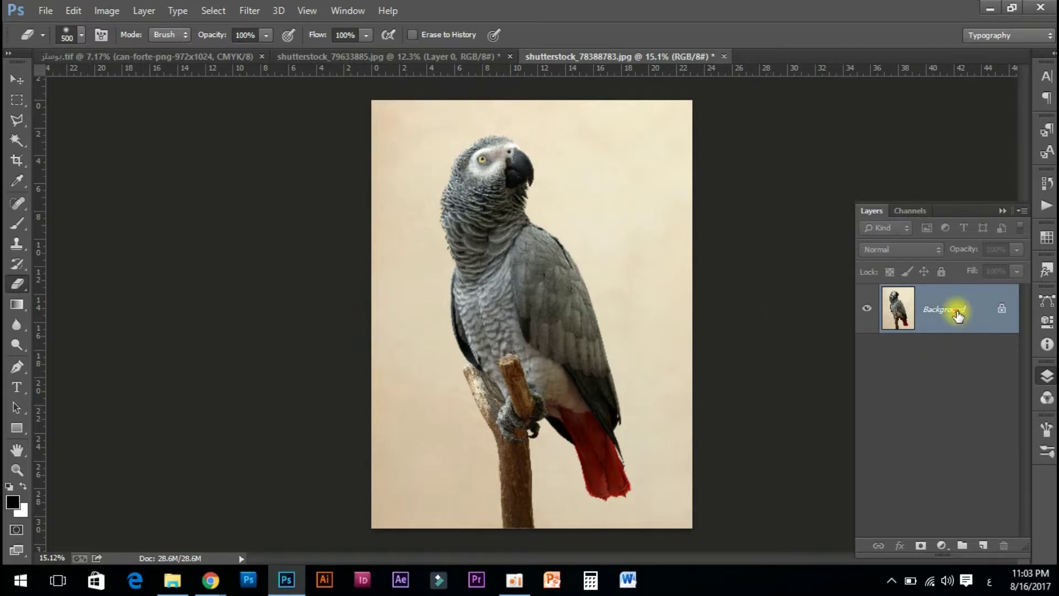
Step: Convert the beige photo's Background to Layer 0, trial-erase the top-right, and undo
double_click(958, 315)
key("Return")
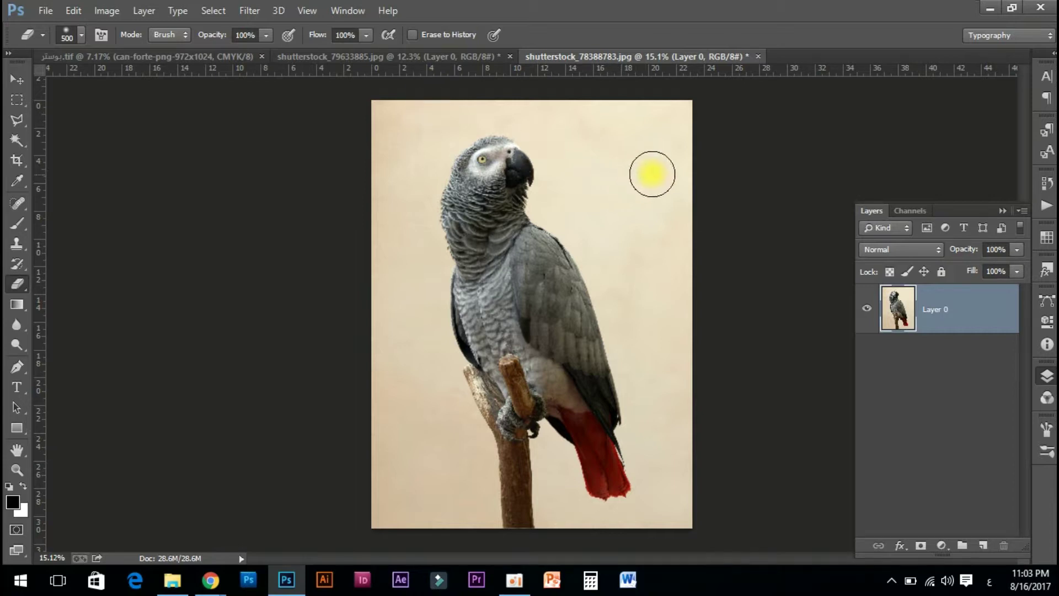
left_click_drag(631, 125, 672, 111)
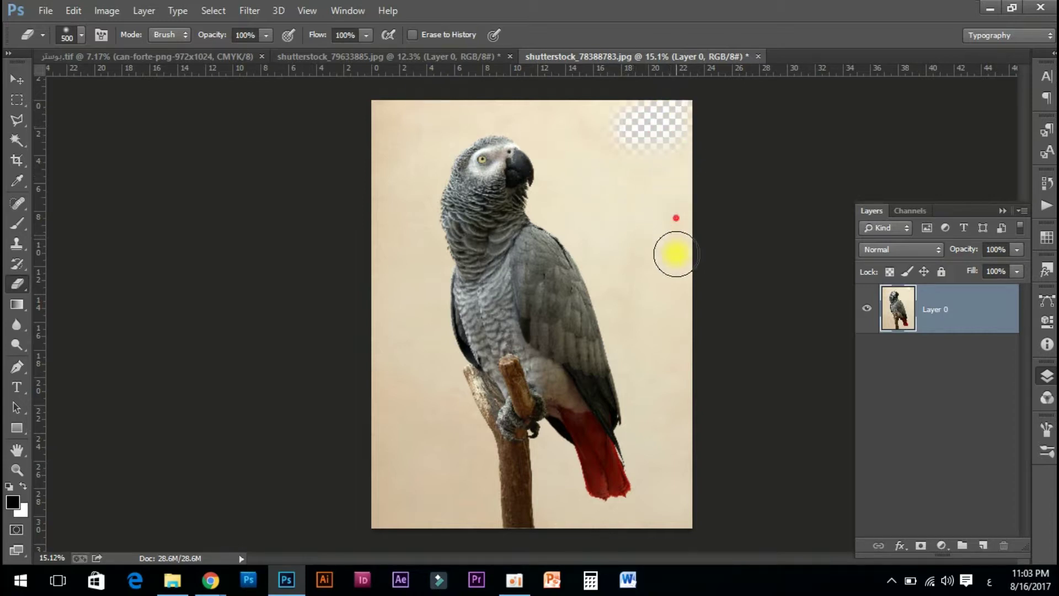
left_click_drag(676, 217, 643, 146)
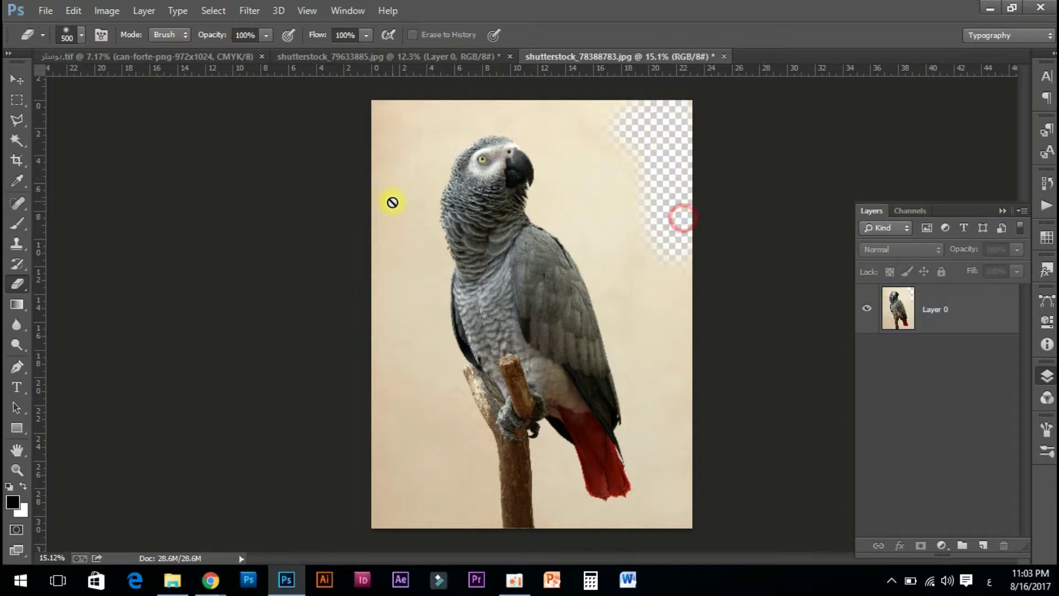
key("ctrl+alt+z")
key("ctrl+alt+z")
key("ctrl+alt+z")
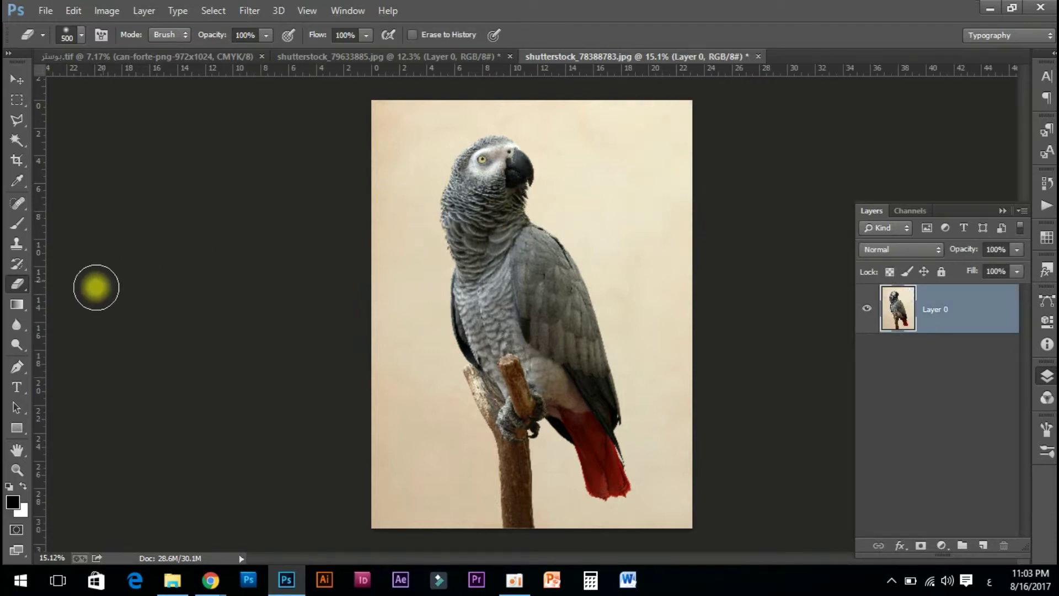
Step: Switch to the Magic Eraser, trial-erase the beige background, then undo it
right_click(28, 283)
left_click(63, 312)
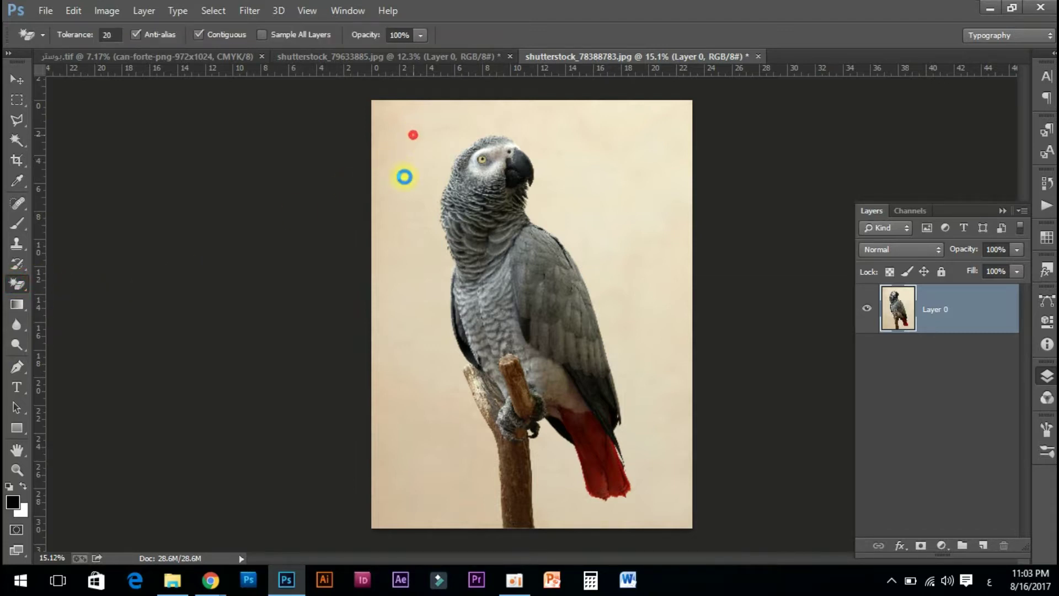
left_click(385, 472)
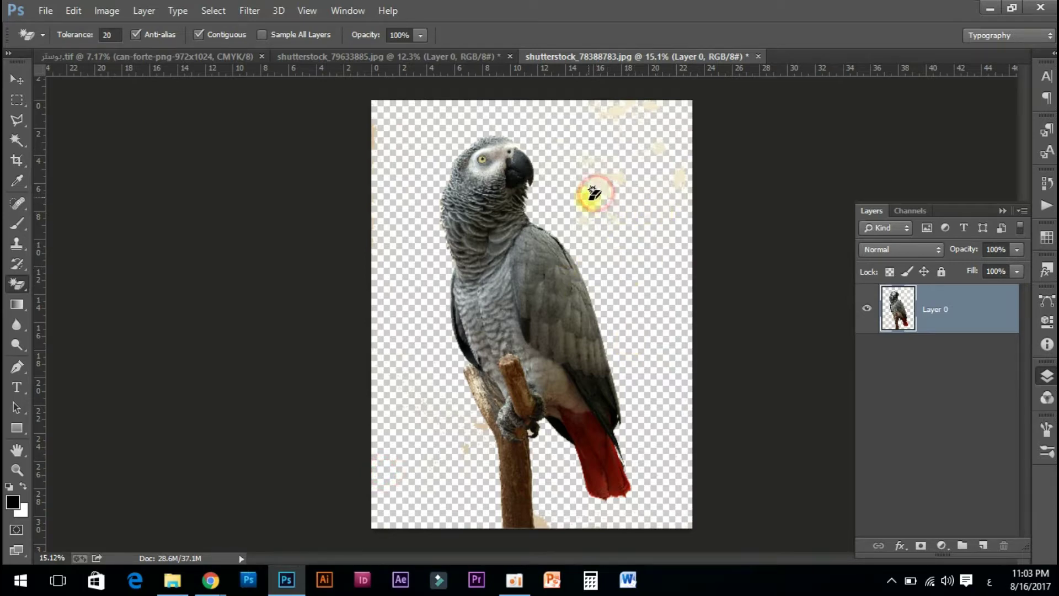
key("ctrl+alt+z")
key("ctrl+alt+z")
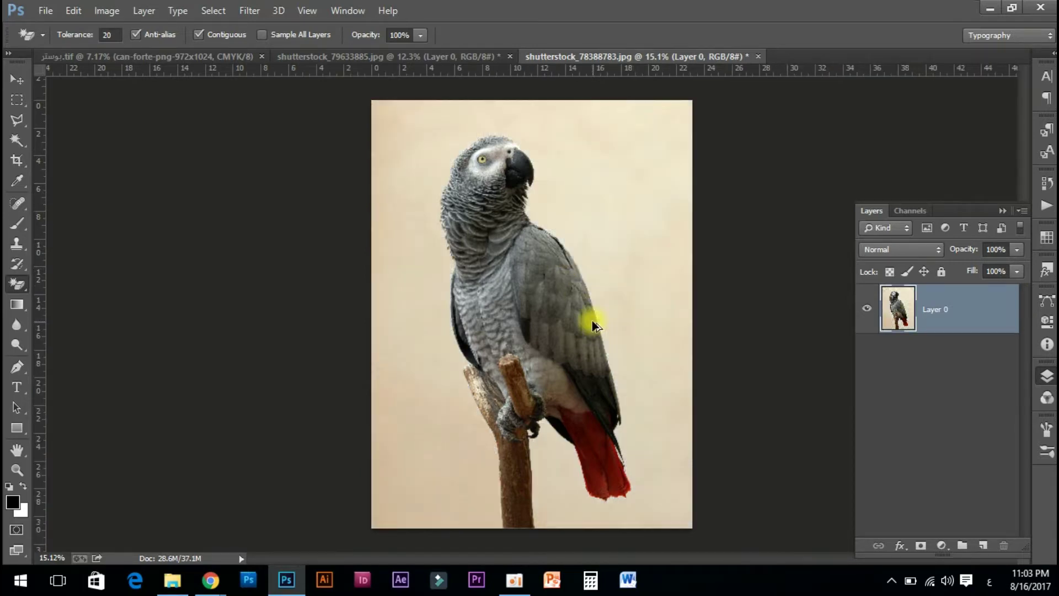
Step: Set Magic Eraser tolerance to 40 and erase the beige background, zooming to check
left_click(107, 35)
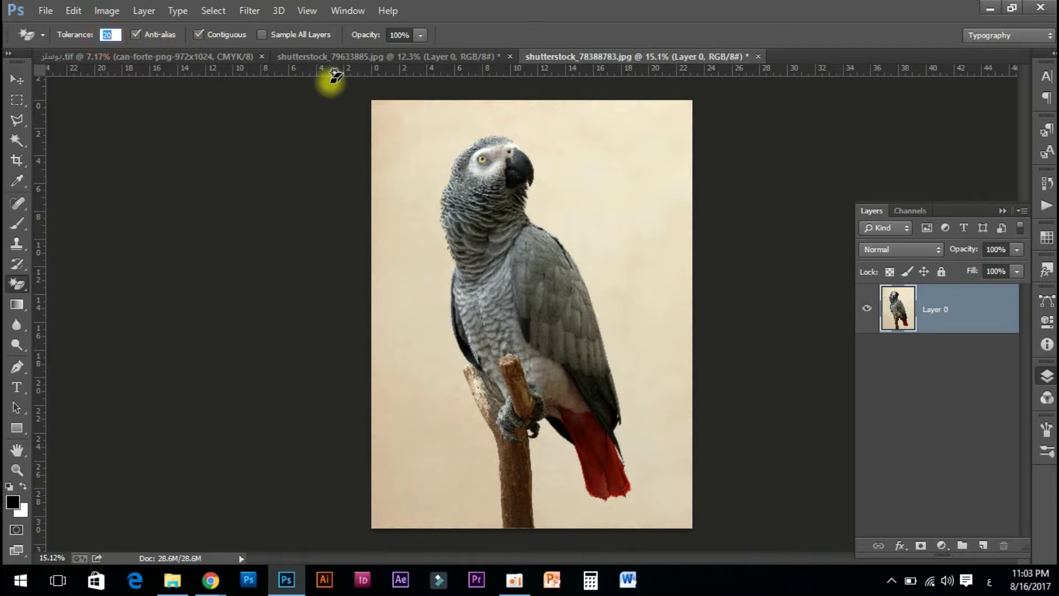
type("40")
key("Return")
left_click(411, 132)
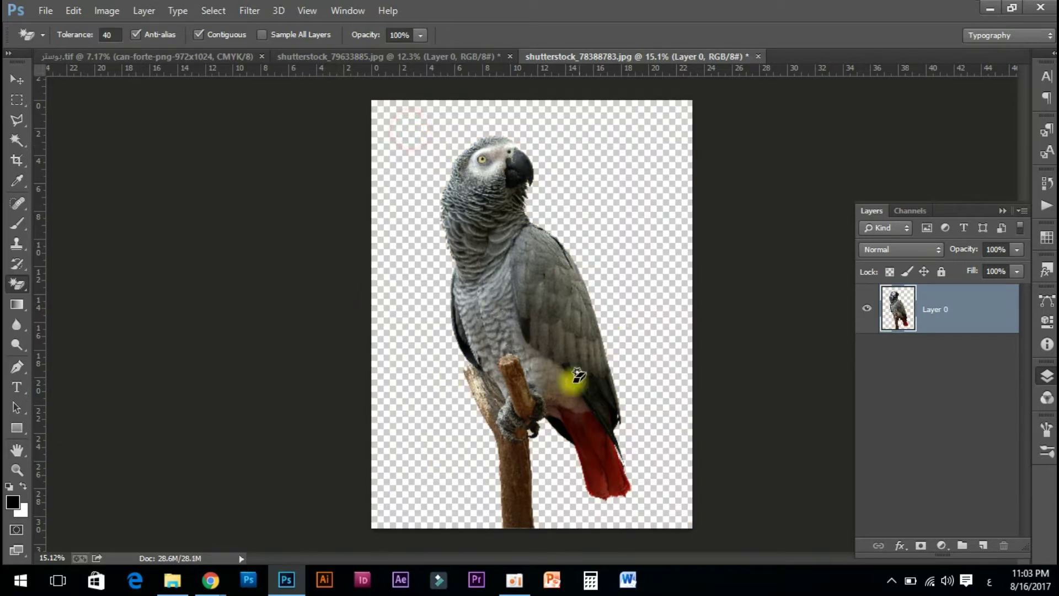
scroll(523, 219, "up", 1)
scroll(523, 220, "up", 3)
scroll(523, 219, "up", 1)
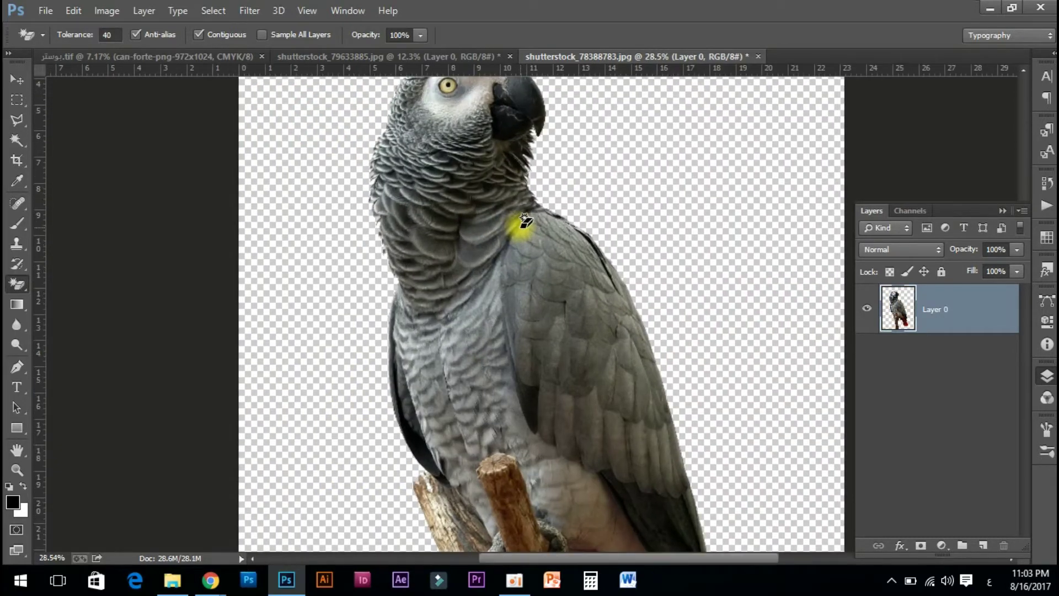
scroll(523, 260, "down", 3)
scroll(521, 290, "down", 2)
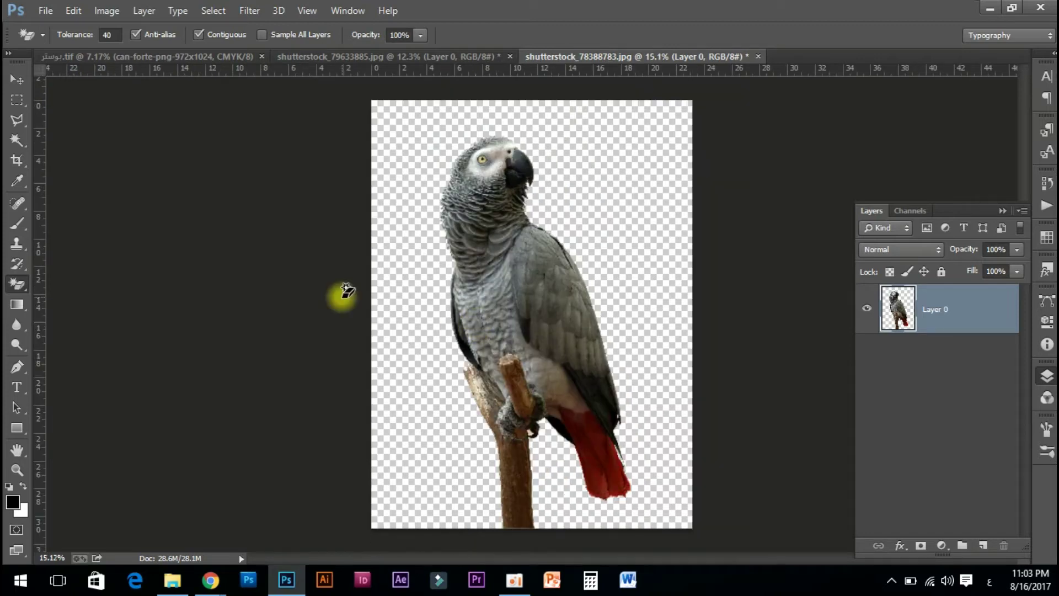
left_click_drag(14, 283, 56, 279)
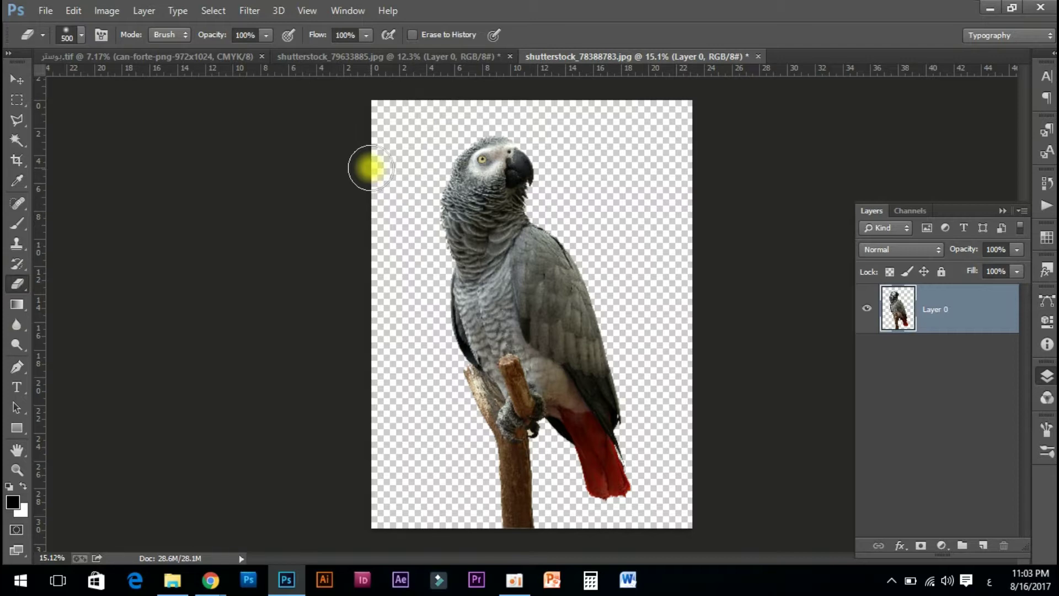
Step: Undo the erase and use the Background Eraser on a strip along the parrot's head and back
left_click_drag(19, 285, 71, 294)
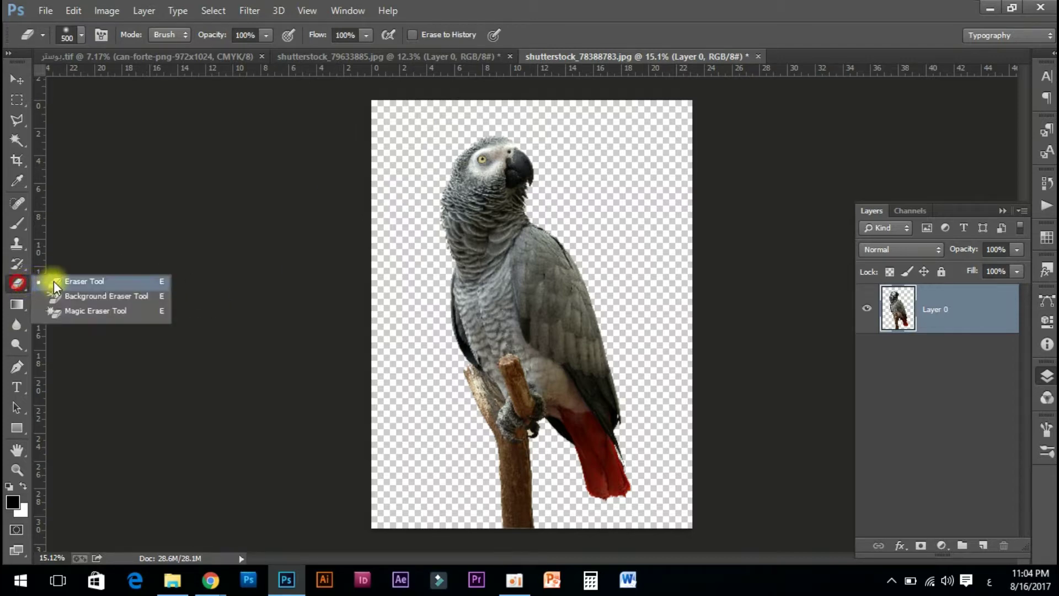
left_click(71, 294)
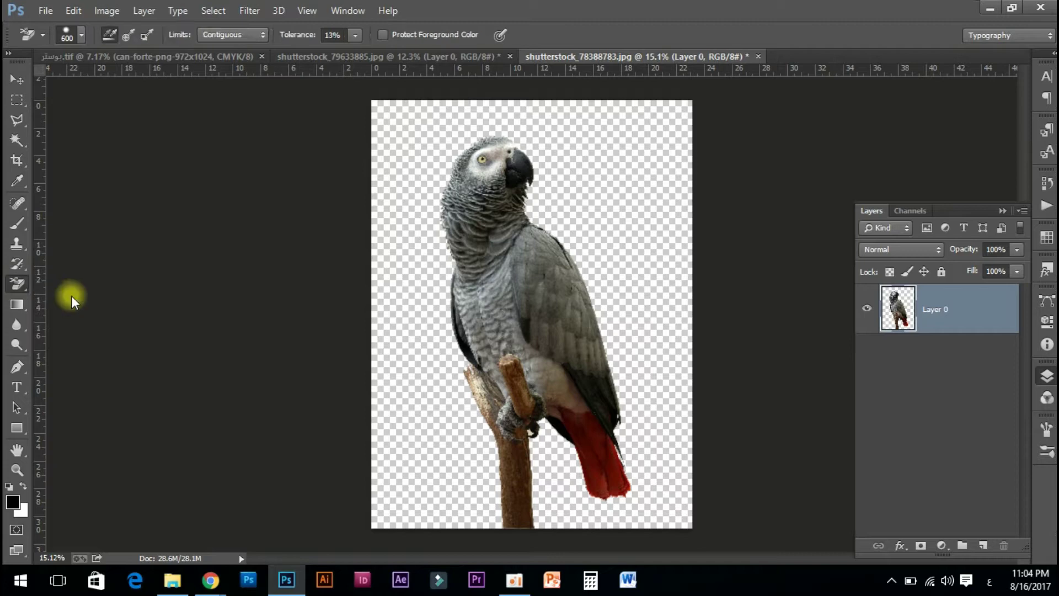
key("ctrl+z")
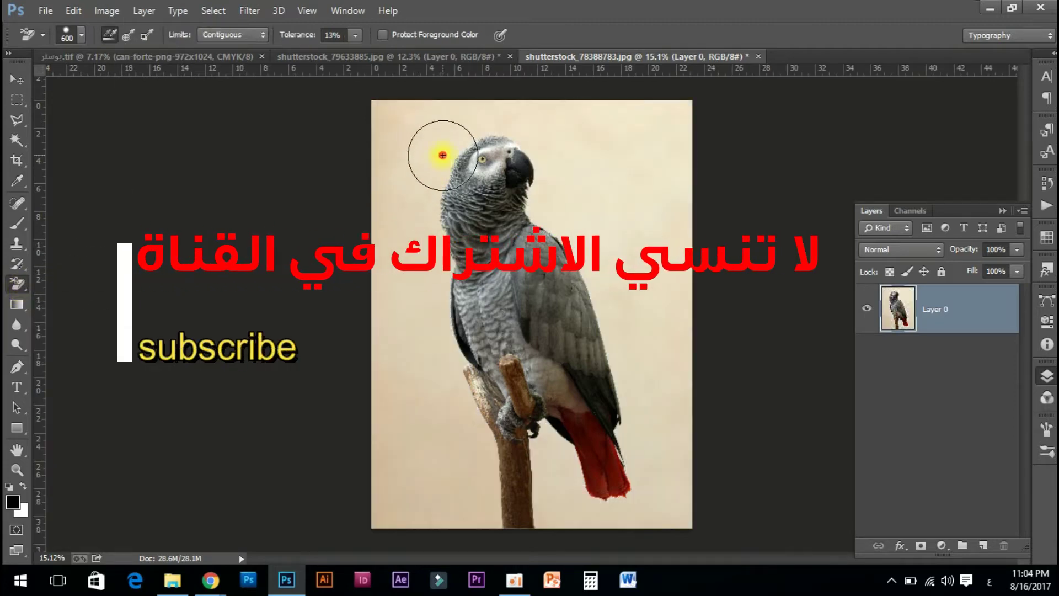
left_click_drag(442, 155, 433, 346)
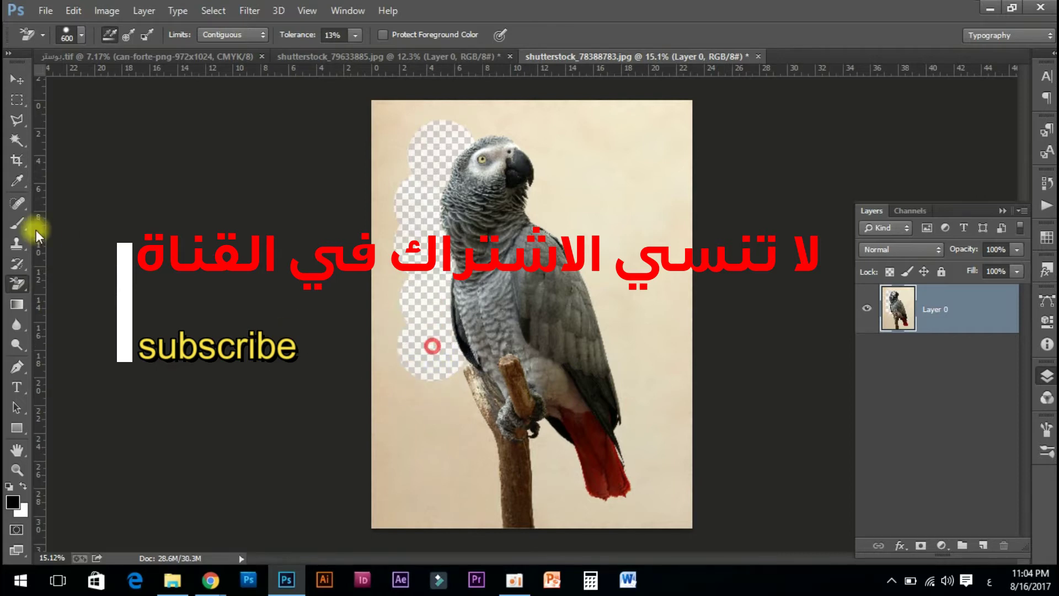
right_click(18, 282)
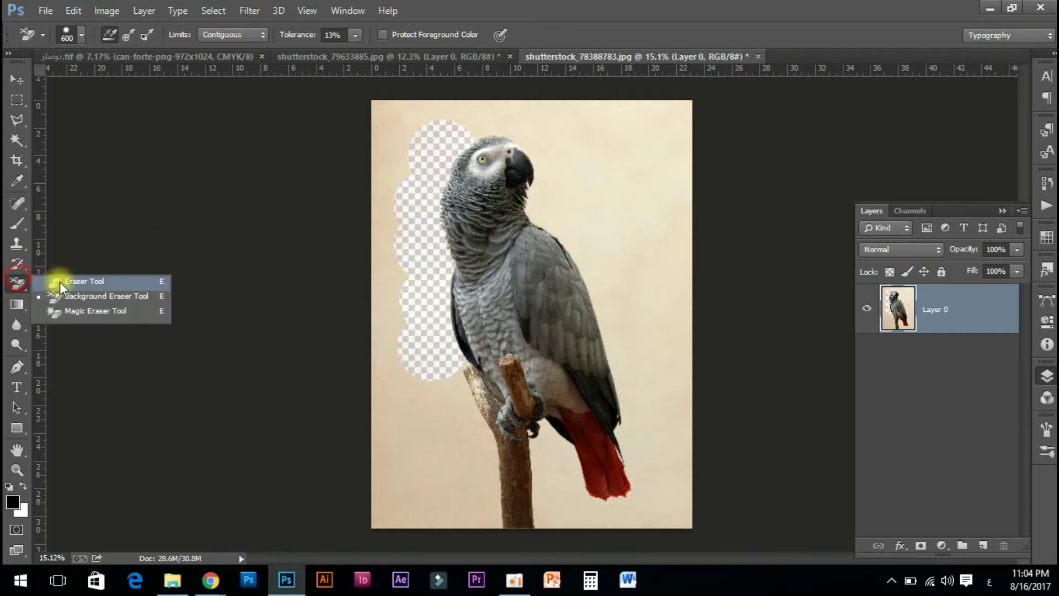
left_click(59, 281)
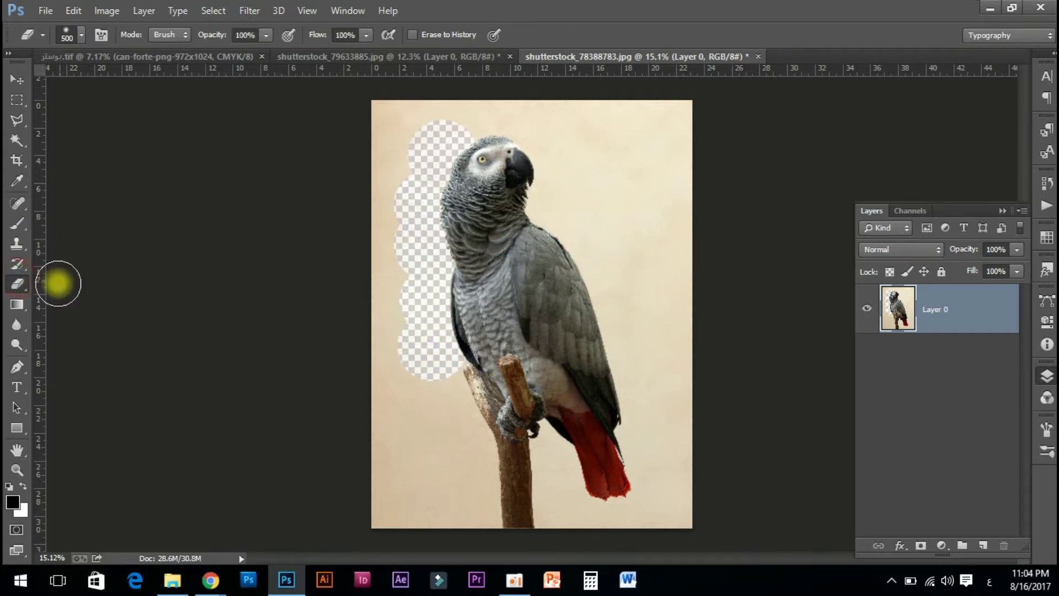
Step: Magic-erase the beige areas left and right of the parrot, then undo all four erasures
right_click(19, 283)
left_click(81, 306)
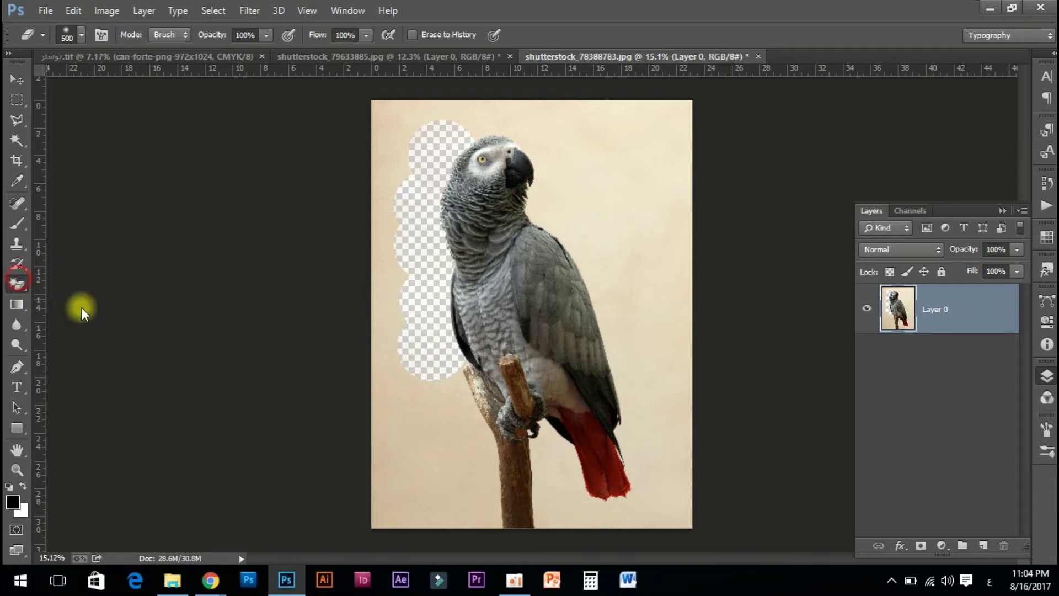
left_click(403, 435)
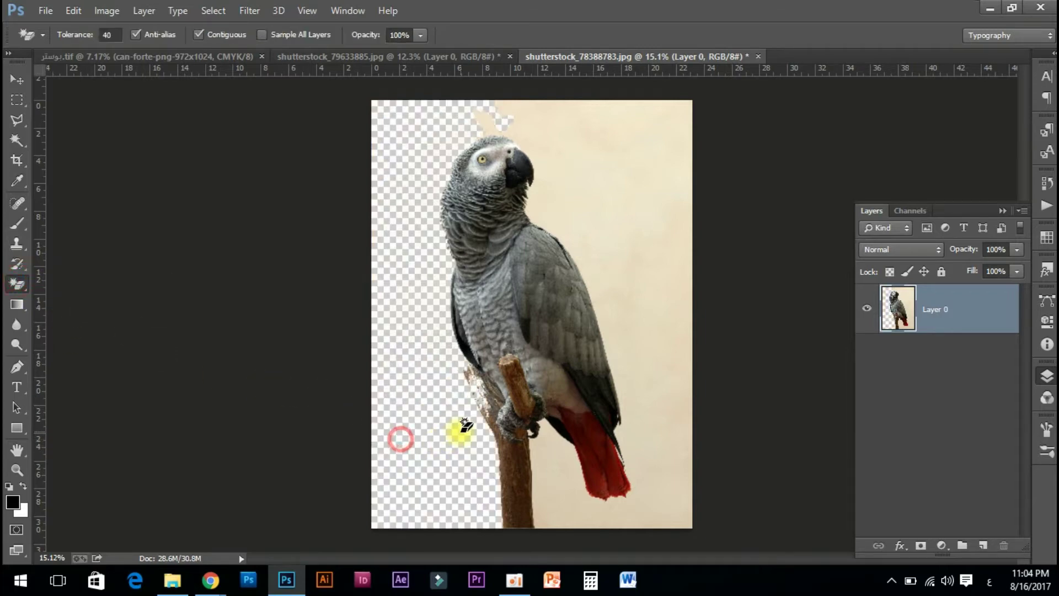
left_click(625, 243)
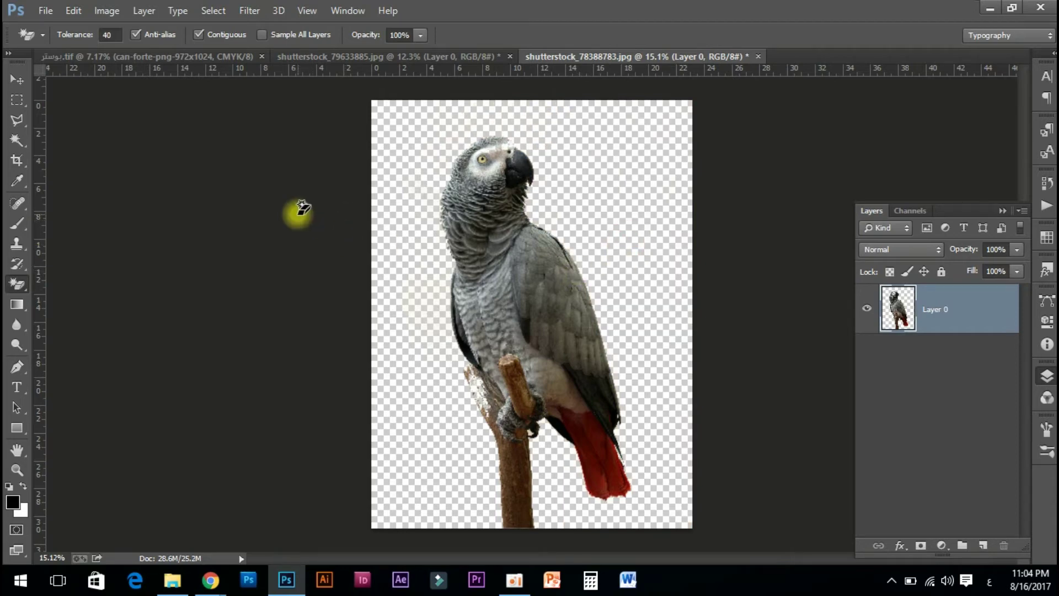
key("ctrl+alt+z")
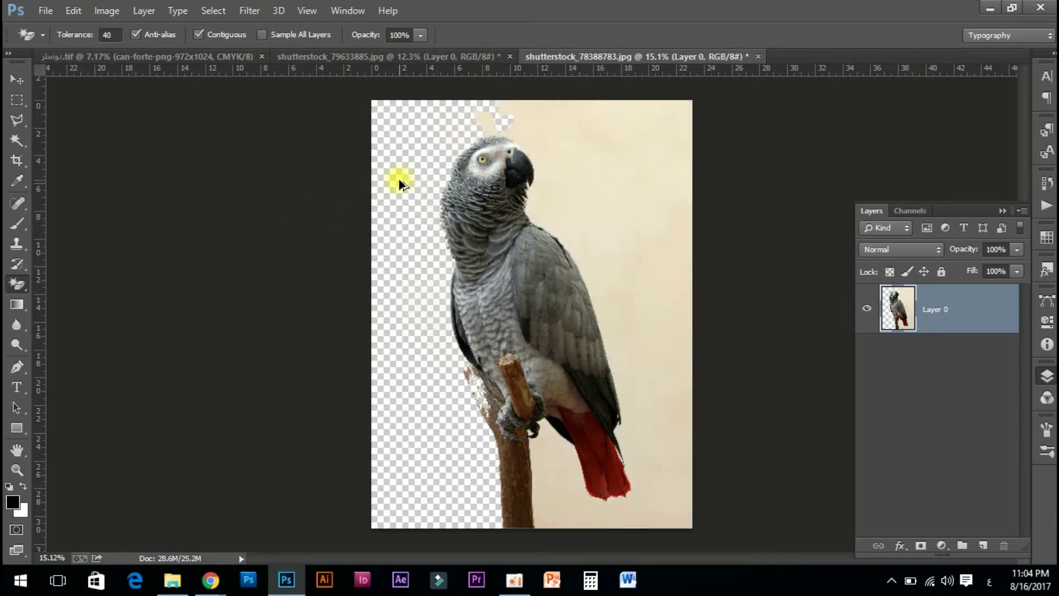
key("ctrl+alt+z")
key("ctrl+alt+z")
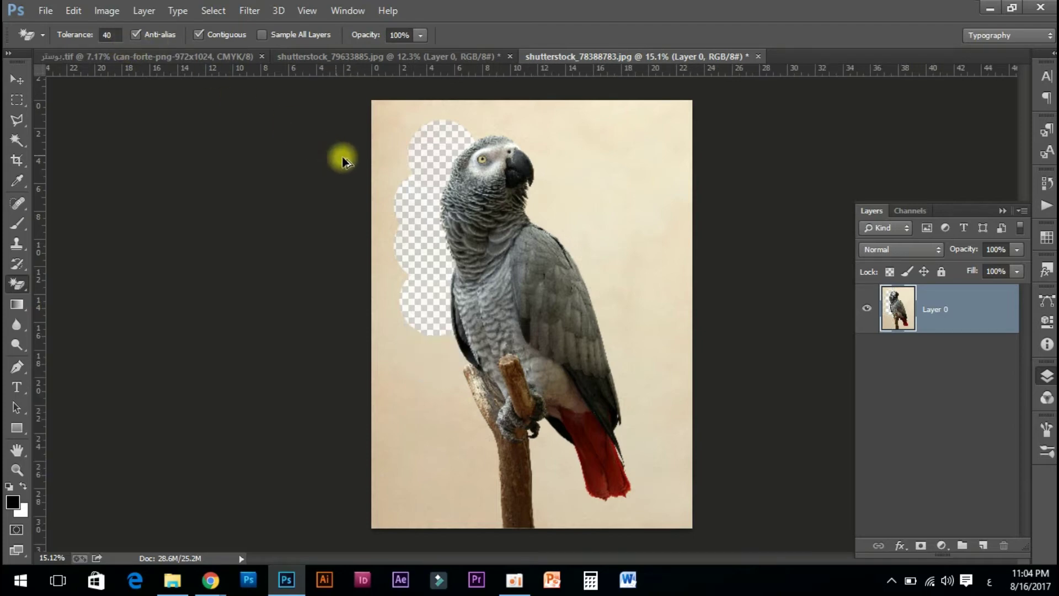
key("ctrl+alt+z")
key("ctrl+alt+z")
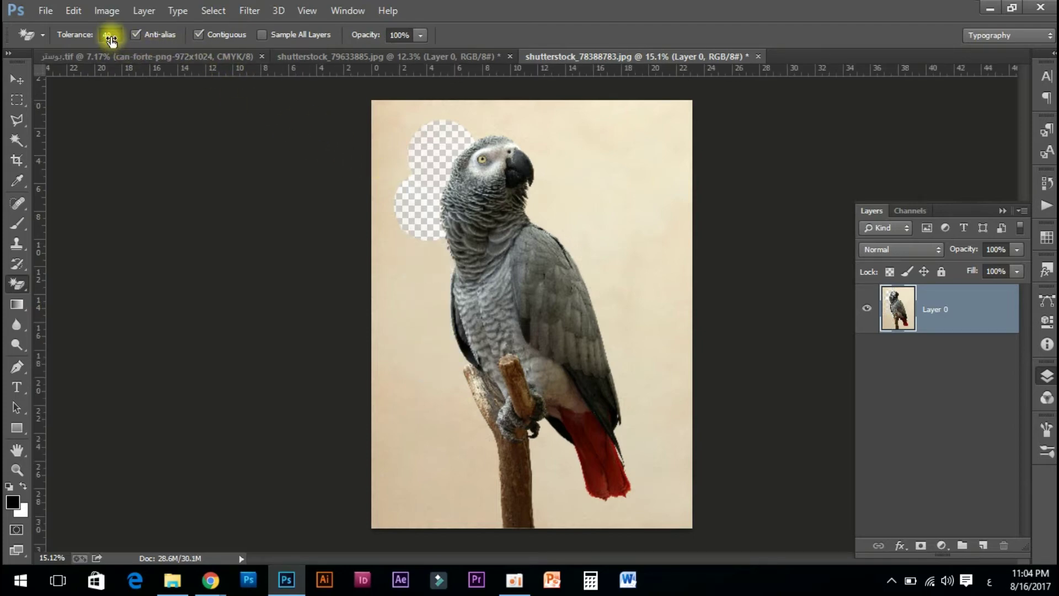
key("ctrl+alt+z")
key("ctrl+alt+z")
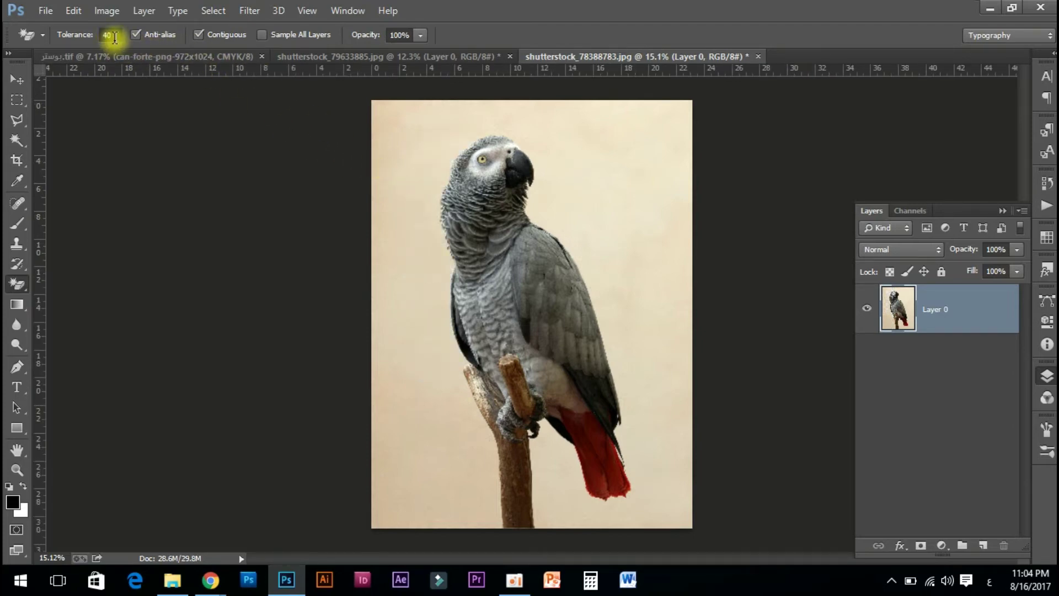
Step: Trial-erase the background at tolerance 40, undo it, and lower the tolerance to 30
double_click(114, 36)
type("40")
key("Return")
left_click(428, 144)
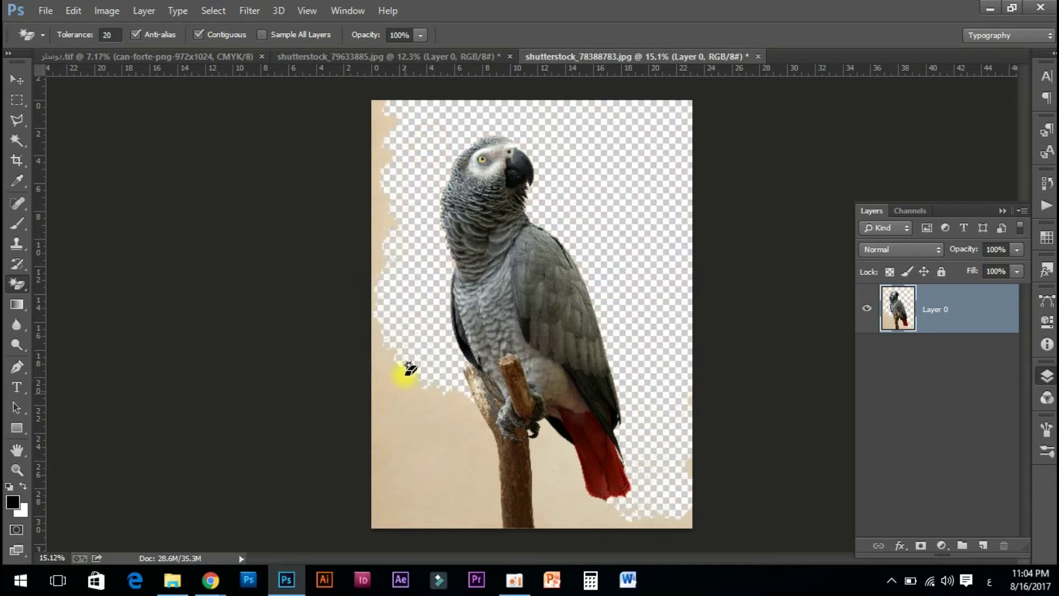
key("ctrl+z")
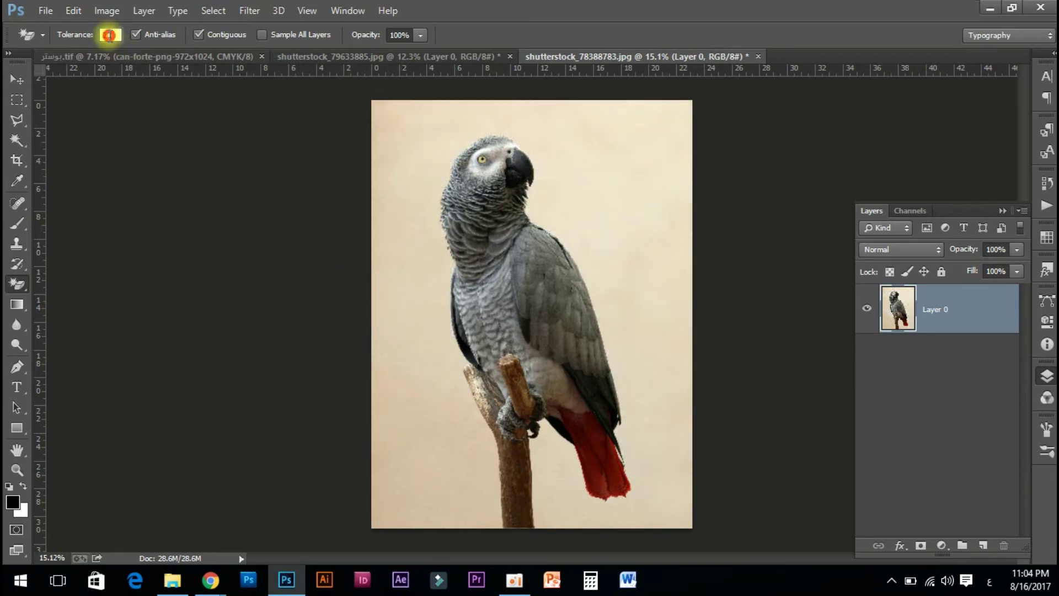
key("ctrl+a")
type("20")
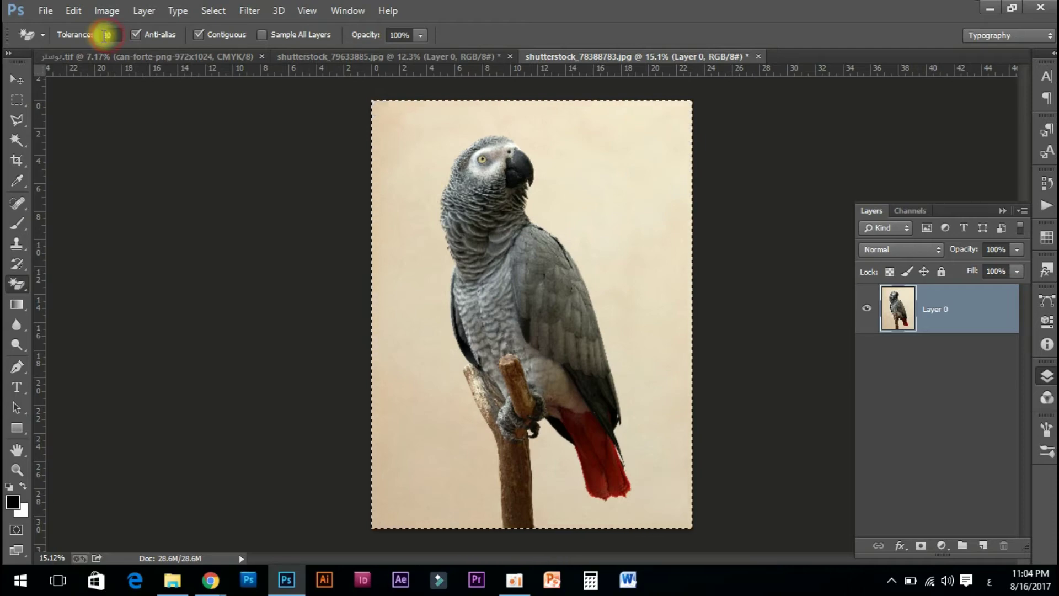
key("ctrl+d")
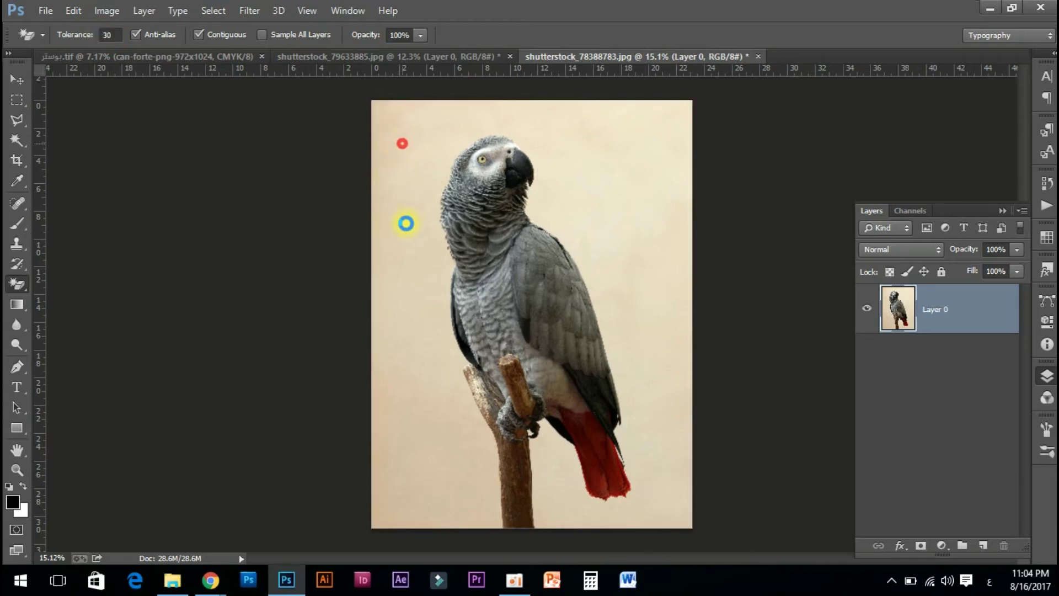
Step: Erase the beige background at tolerance 30, including the leftover bottom-left patch
left_click(399, 232)
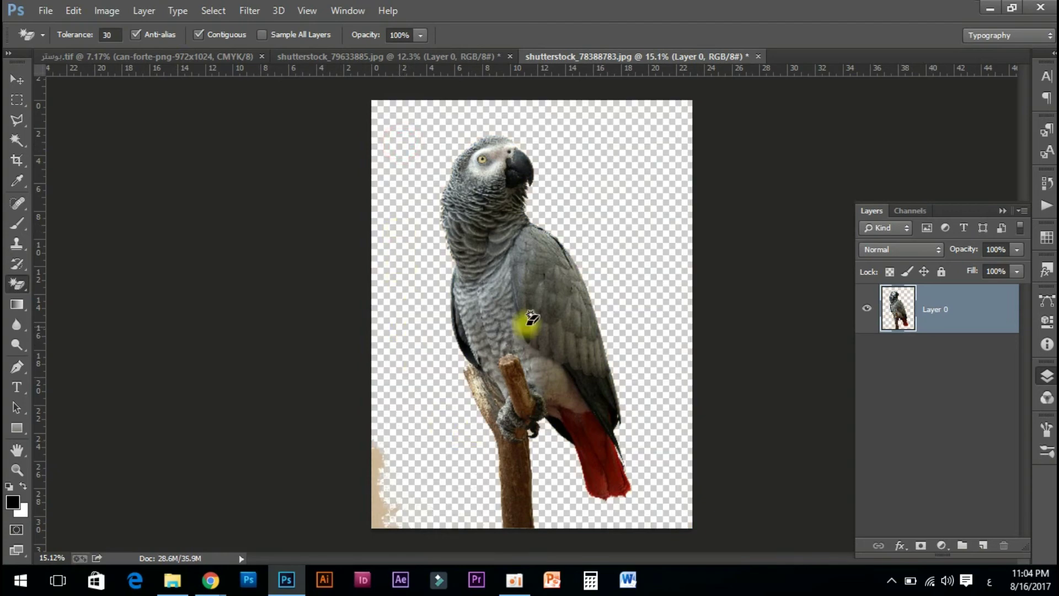
scroll(524, 311, "up", 3)
scroll(456, 229, "down", 4)
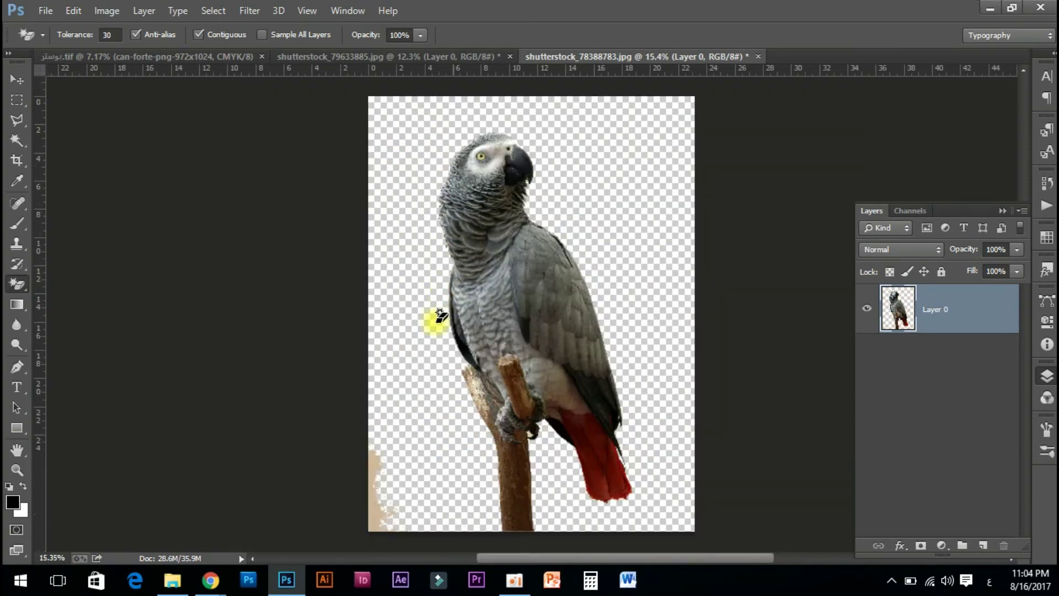
left_click(371, 512)
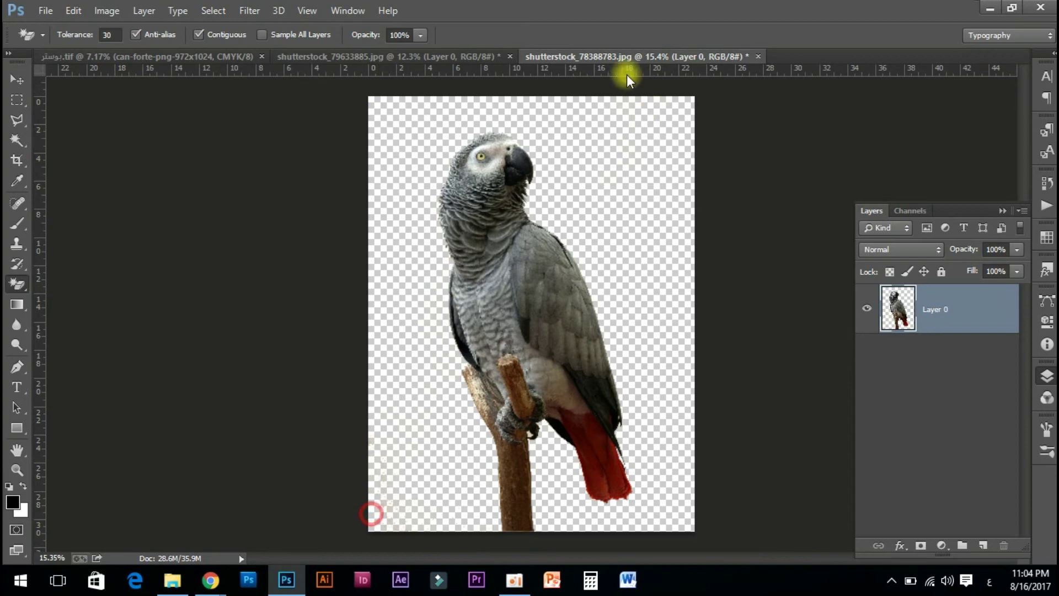
scroll(532, 175, "up", 1)
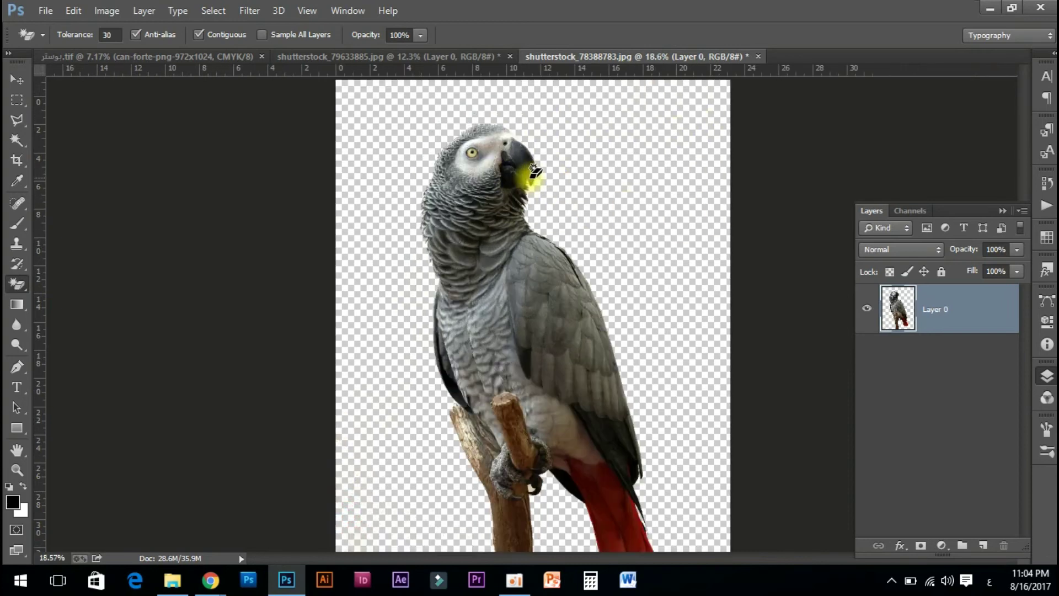
scroll(534, 172, "down", 2)
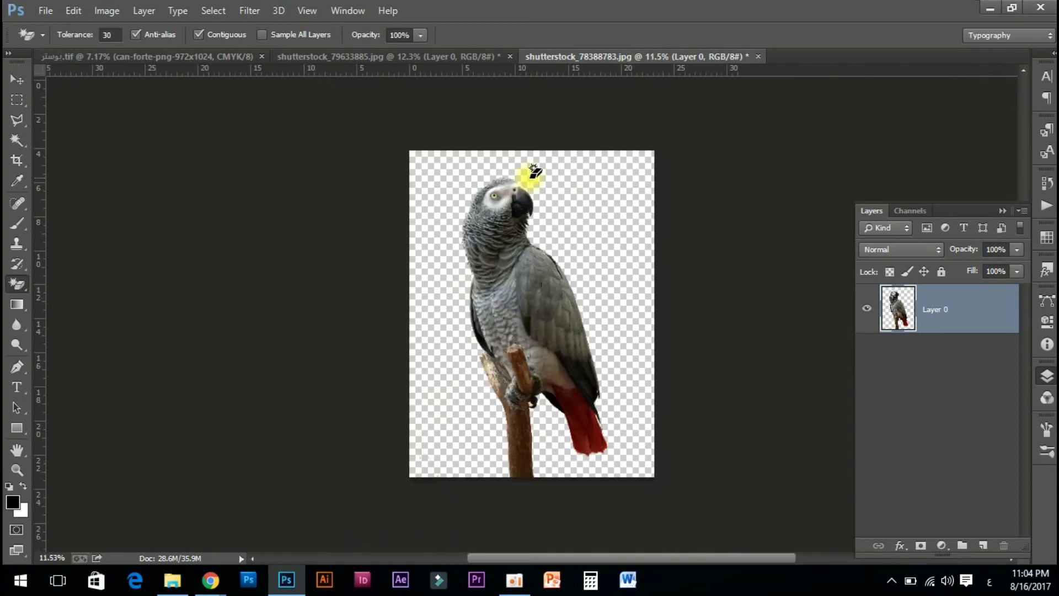
left_click(10, 80)
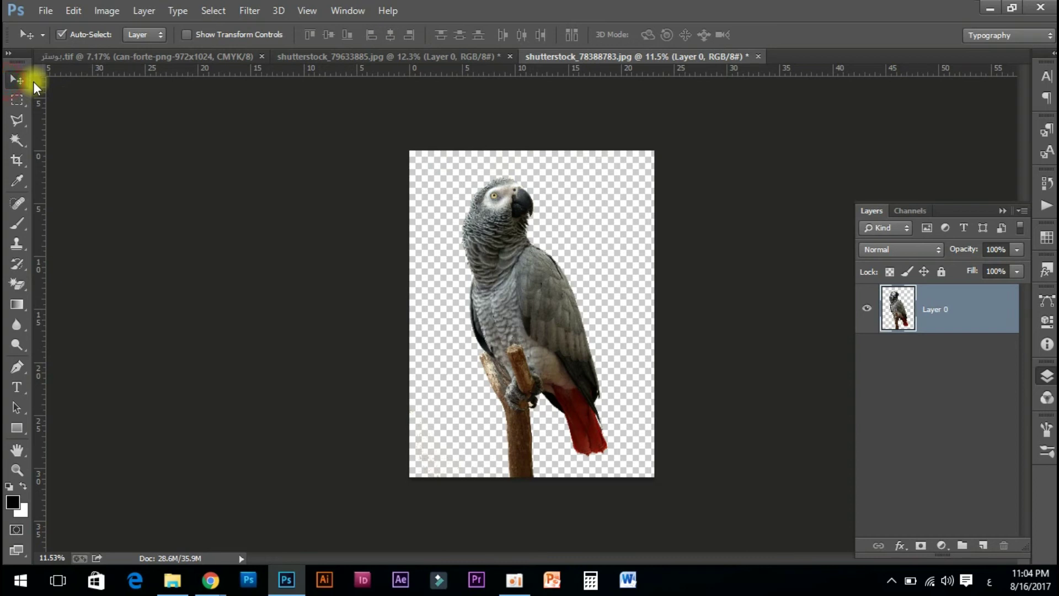